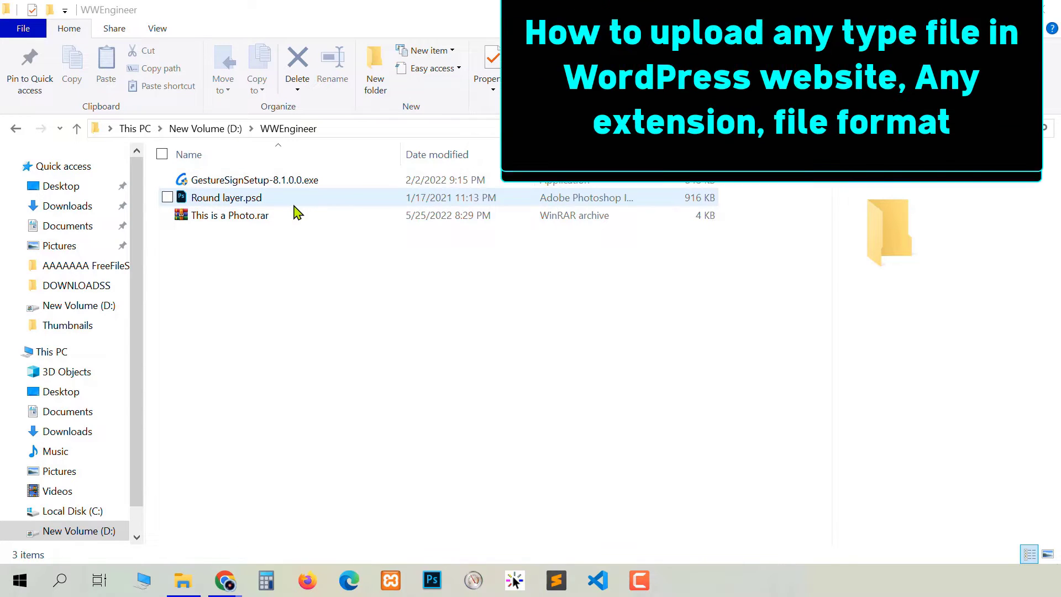
Select the .exe, .psd and .rar files in the D:\WWEngineer folder
{"action": "left_click_drag", "start_coordinate": [272, 244], "coordinate": [555, 285]}
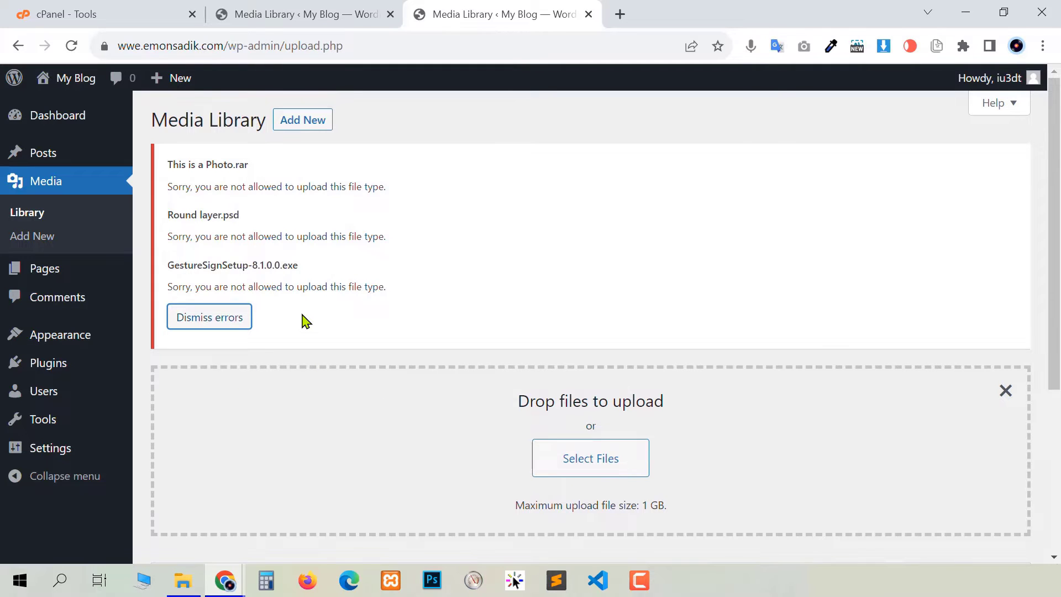
Drop the three files into the demo site's Media Library and open the Round-layer.psd details
{"action": "left_click", "coordinate": [333, 18]}
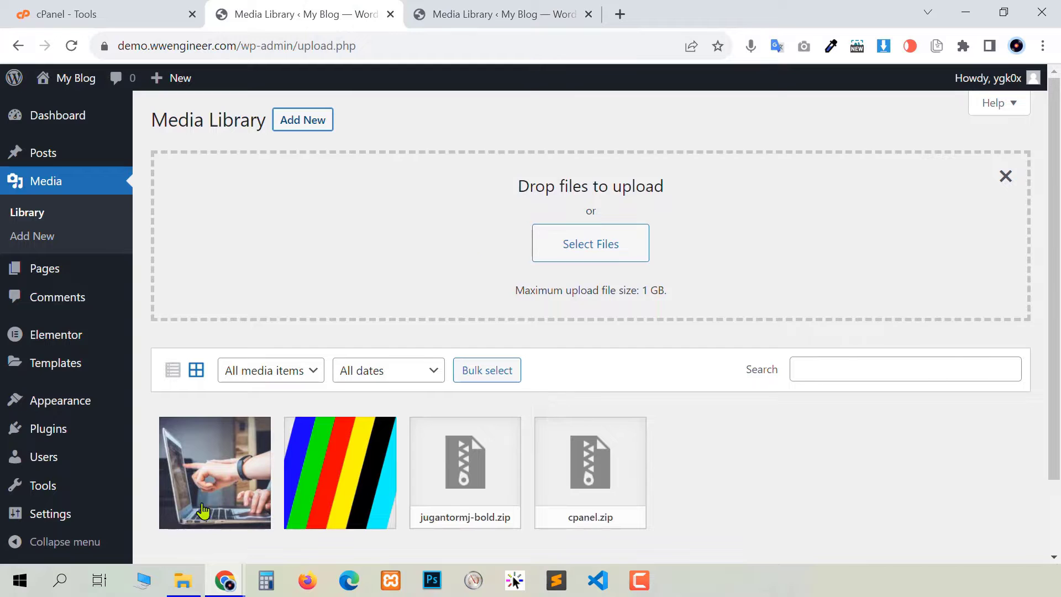
{"action": "left_click", "coordinate": [186, 581]}
{"action": "left_click_drag", "start_coordinate": [309, 197], "coordinate": [507, 255]}
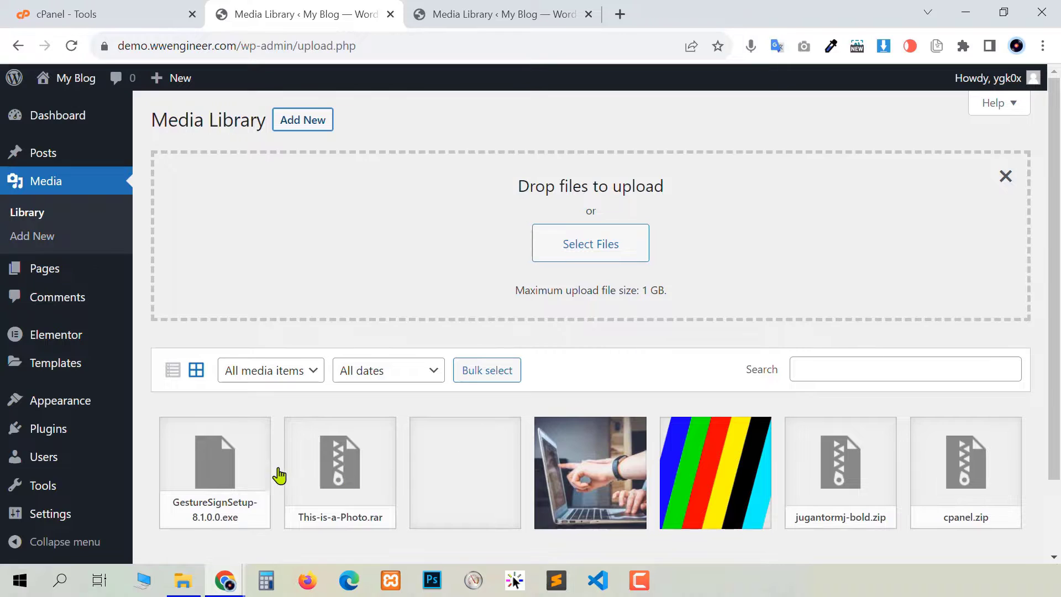
{"action": "scroll", "coordinate": [254, 459], "scroll_direction": "down", "scroll_amount": 3}
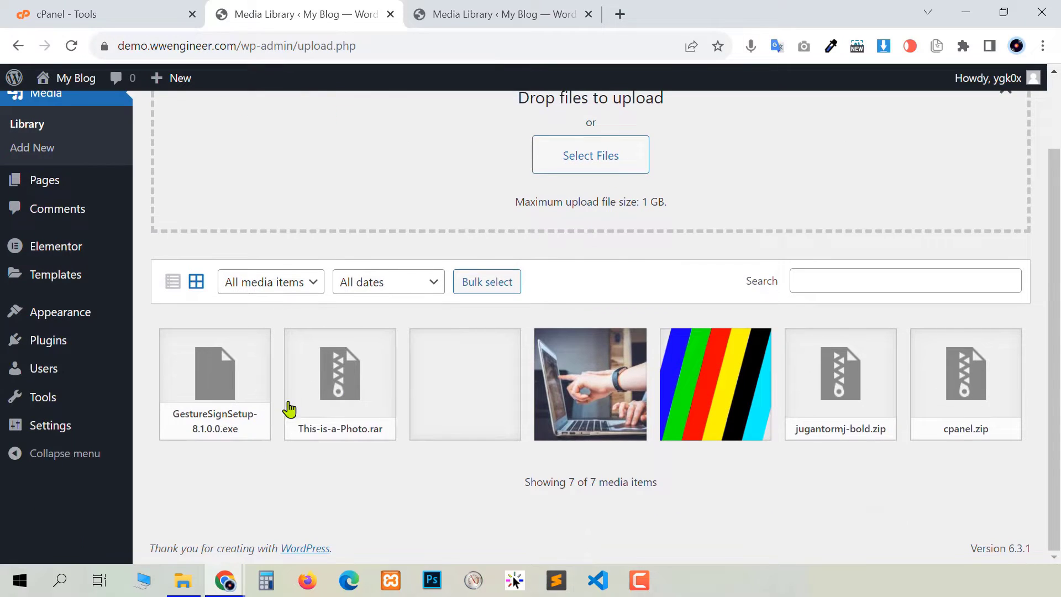
{"action": "left_click", "coordinate": [466, 402]}
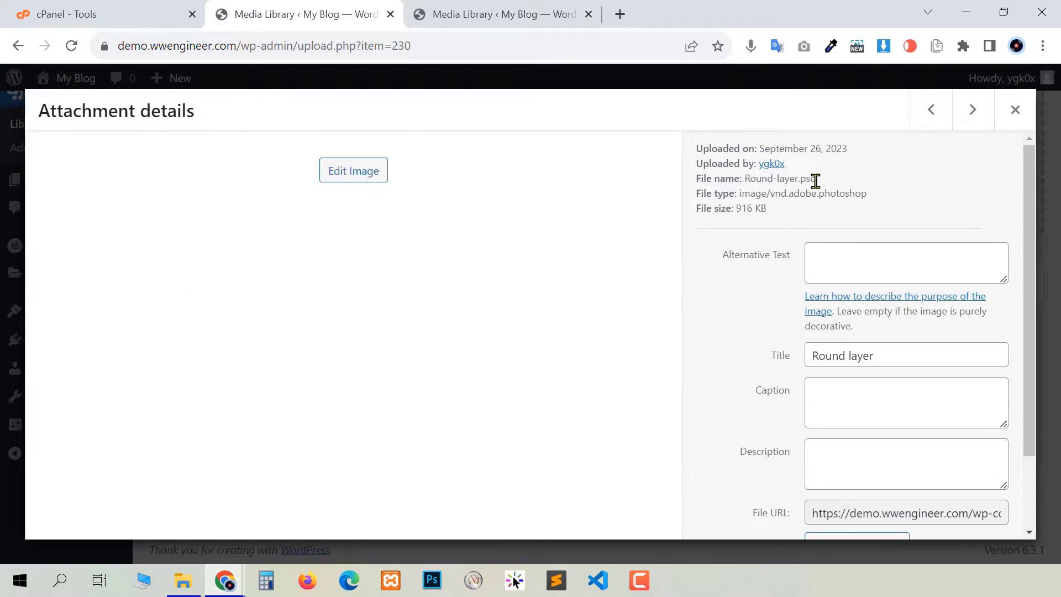
Close the Round-layer.psd attachment details panel
{"action": "left_click", "coordinate": [1015, 110]}
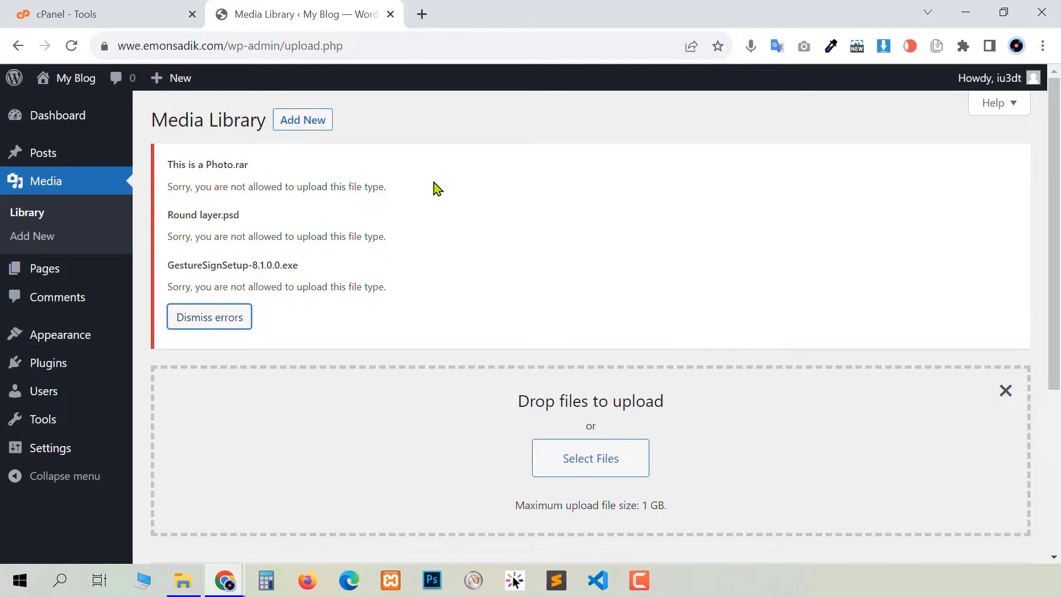
Find the File Upload Types plugin by WPForms under Add New, then install and activate it
{"action": "mouse_move", "coordinate": [26, 368]}
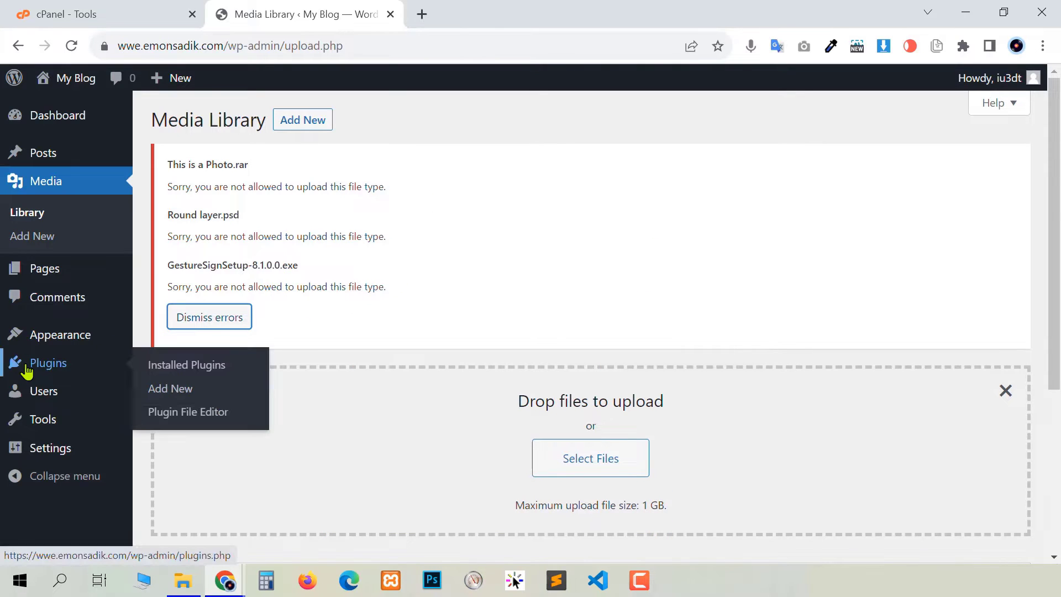
{"action": "left_click", "coordinate": [166, 391]}
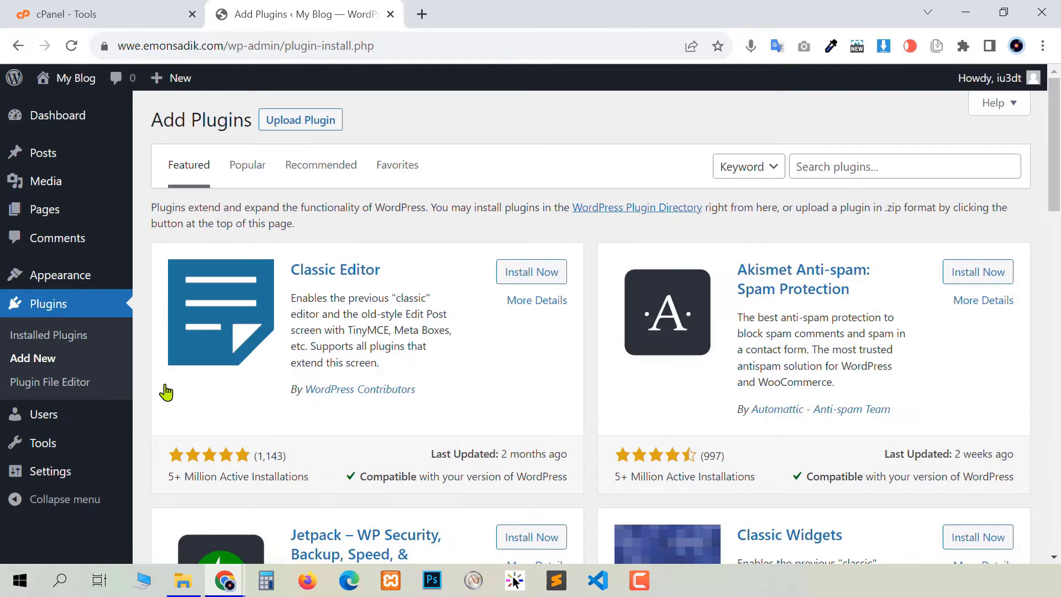
{"action": "left_click", "coordinate": [897, 173]}
{"action": "type", "text": "File Upload Types"}
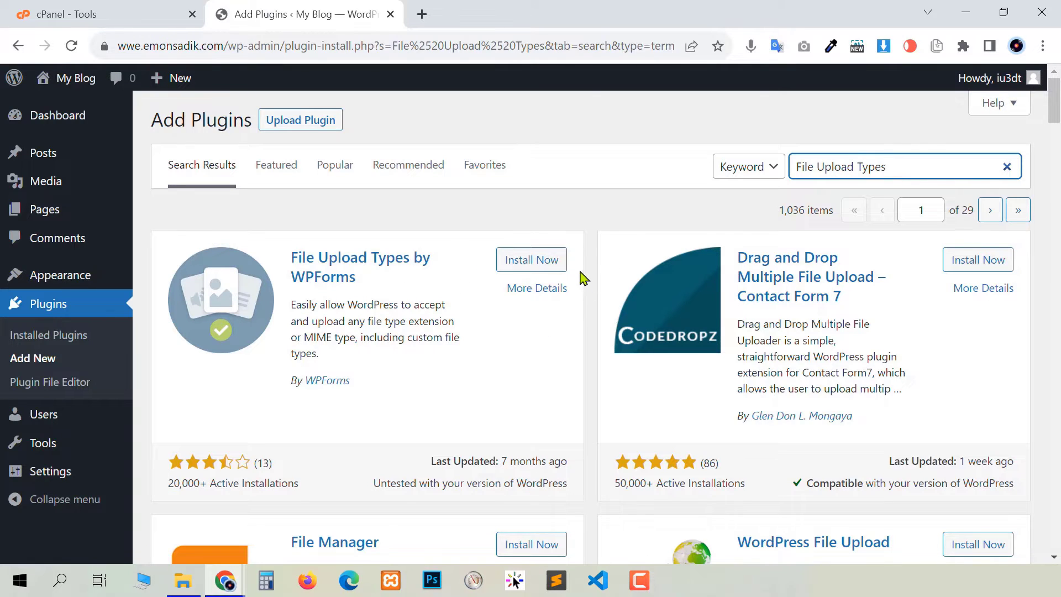
{"action": "left_click", "coordinate": [539, 269]}
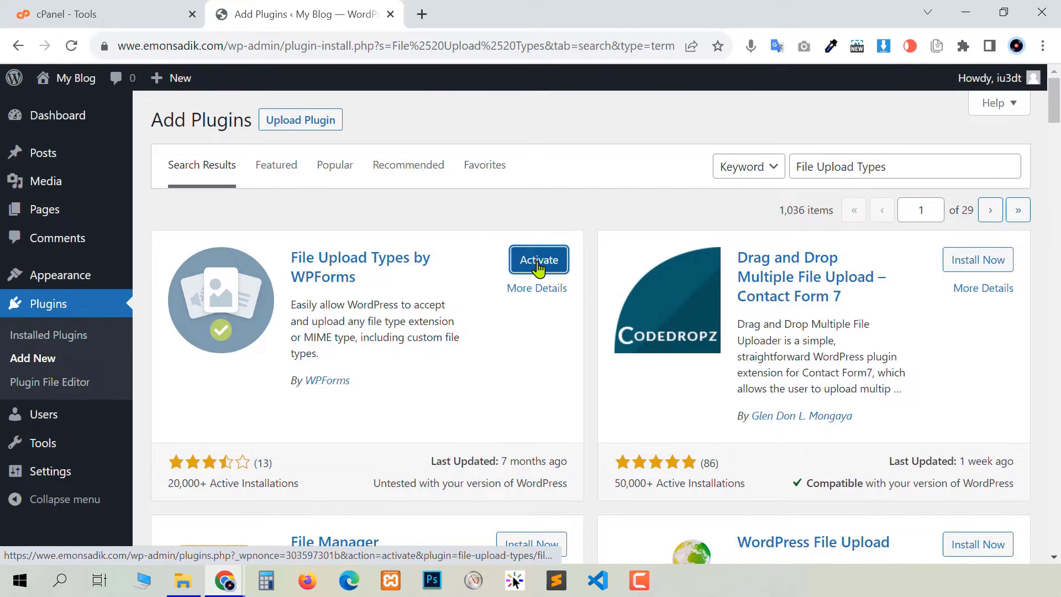
{"action": "left_click", "coordinate": [539, 269]}
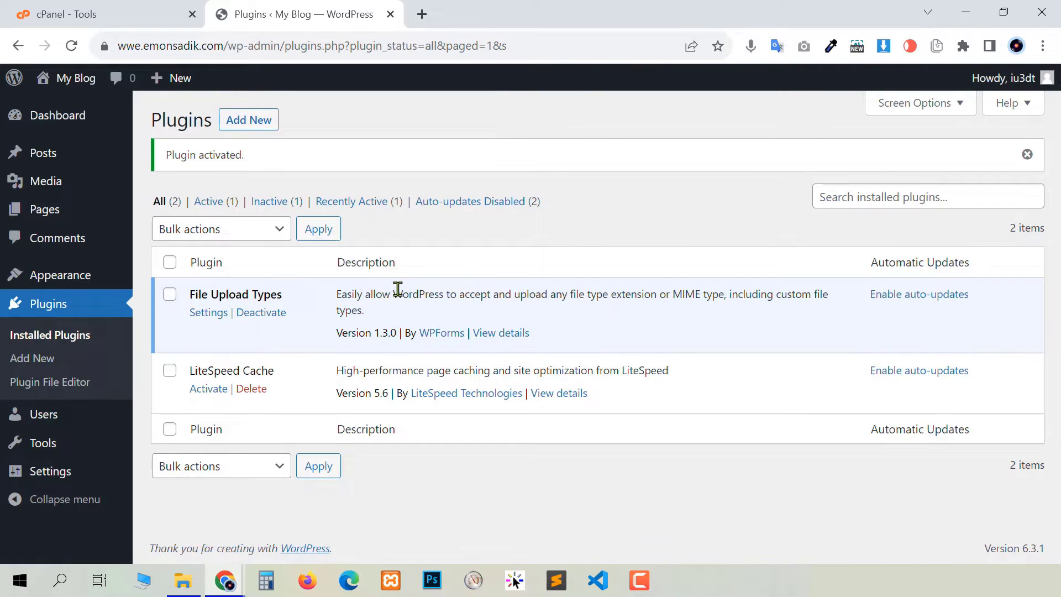
Open the File Upload Types settings and search the file type list for psd
{"action": "left_click", "coordinate": [214, 314]}
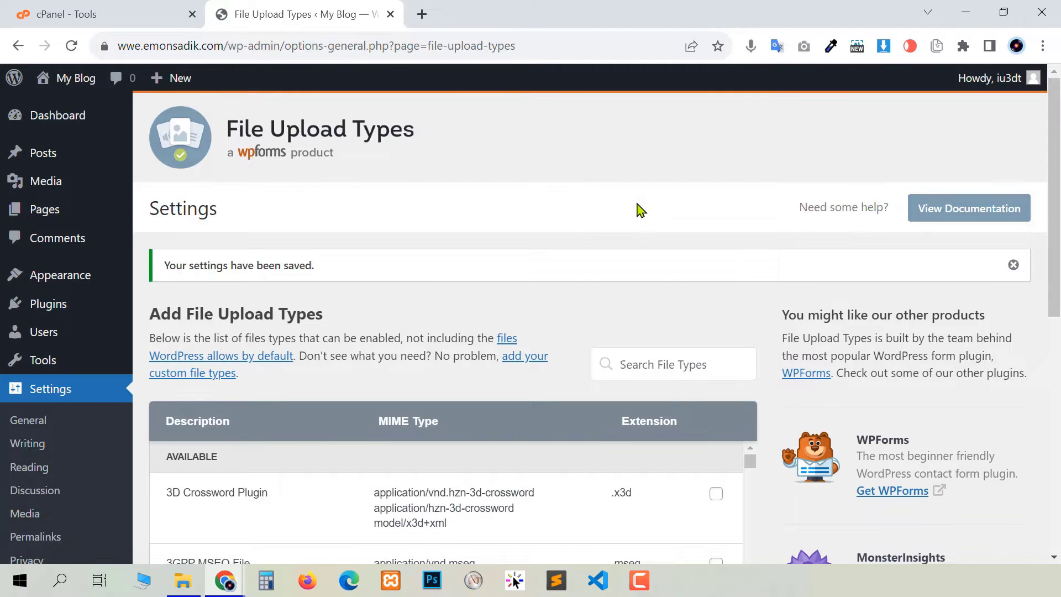
{"action": "scroll", "coordinate": [608, 221], "scroll_direction": "down", "scroll_amount": 9}
{"action": "scroll", "coordinate": [585, 228], "scroll_direction": "down", "scroll_amount": 15}
{"action": "scroll", "coordinate": [584, 228], "scroll_direction": "down", "scroll_amount": 5}
{"action": "scroll", "coordinate": [584, 228], "scroll_direction": "up", "scroll_amount": 20}
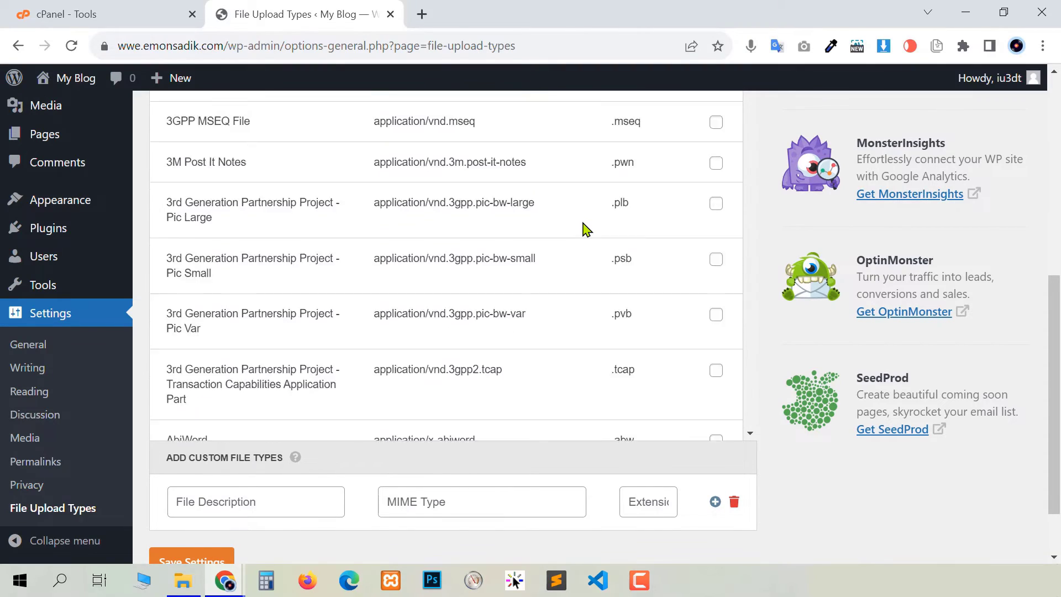
{"action": "scroll", "coordinate": [586, 230], "scroll_direction": "up", "scroll_amount": 2}
{"action": "scroll", "coordinate": [722, 268], "scroll_direction": "up", "scroll_amount": 5}
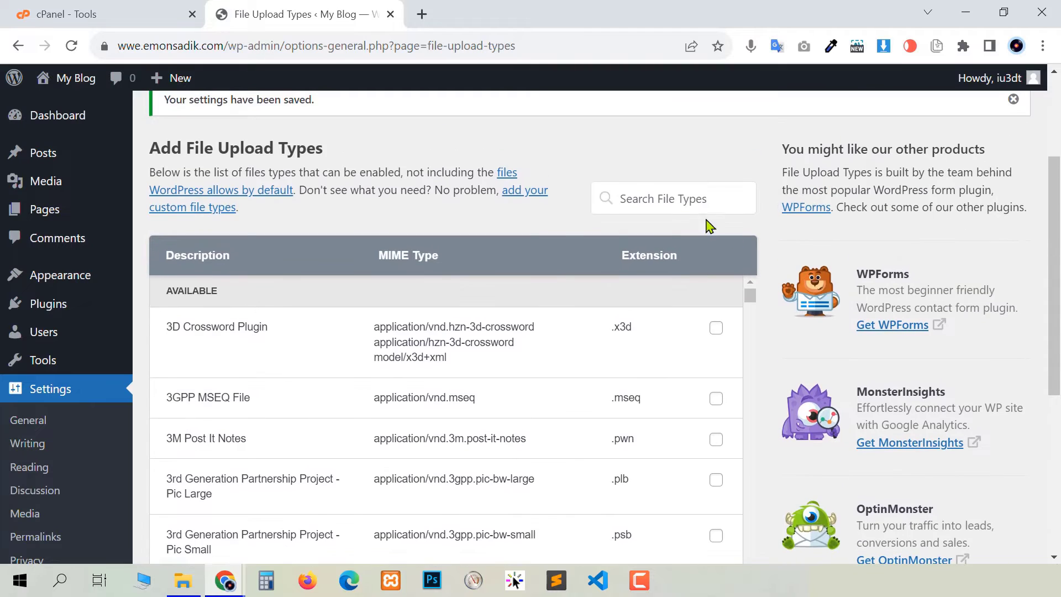
{"action": "left_click", "coordinate": [671, 200]}
{"action": "type", "text": "psd"}
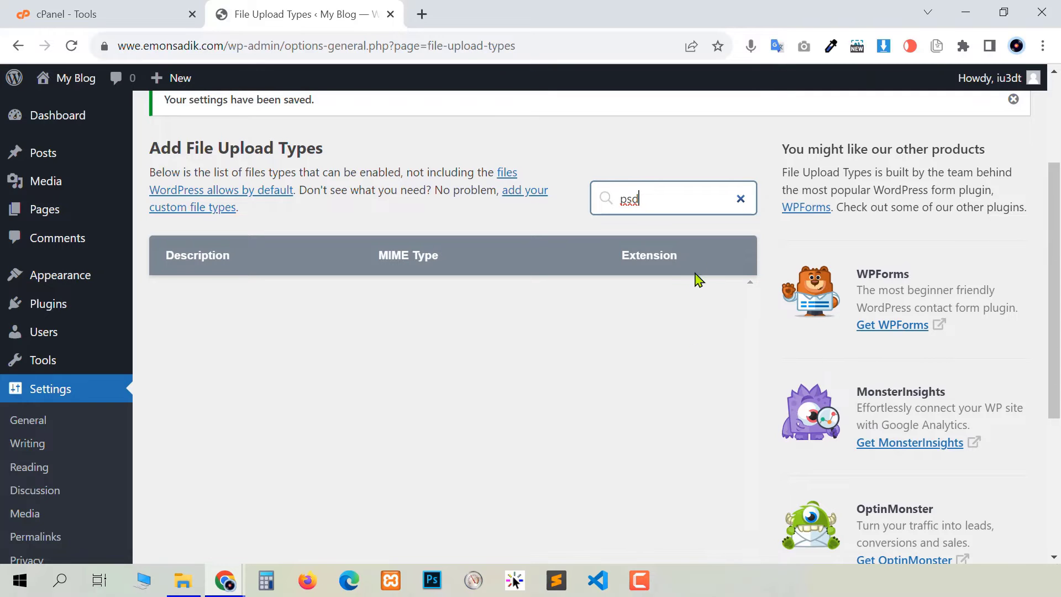
{"action": "left_click", "coordinate": [741, 199]}
Enable Microsoft Application .exe uploads, save the settings, and return to the Media Library
{"action": "scroll", "coordinate": [818, 249], "scroll_direction": "down", "scroll_amount": 4}
{"action": "scroll", "coordinate": [852, 260], "scroll_direction": "down", "scroll_amount": 1}
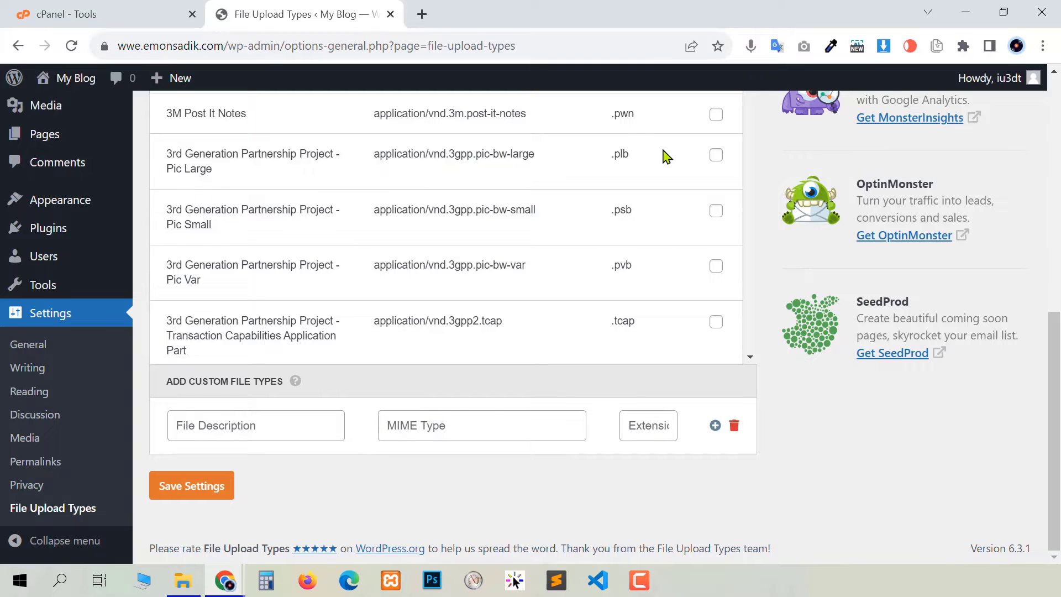
{"action": "scroll", "coordinate": [860, 299], "scroll_direction": "up", "scroll_amount": 5}
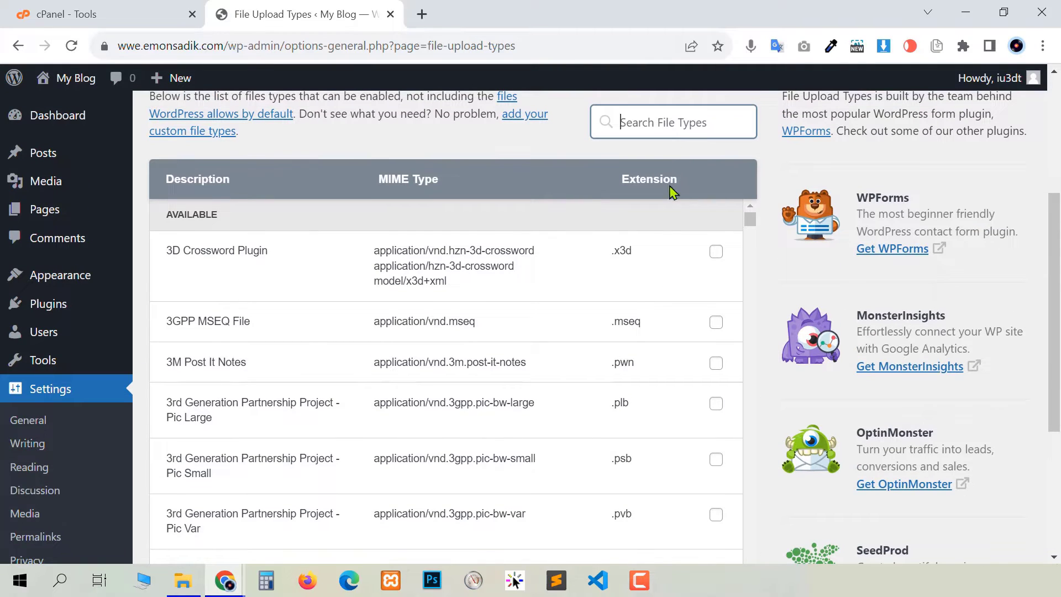
{"action": "type", "text": "exe"}
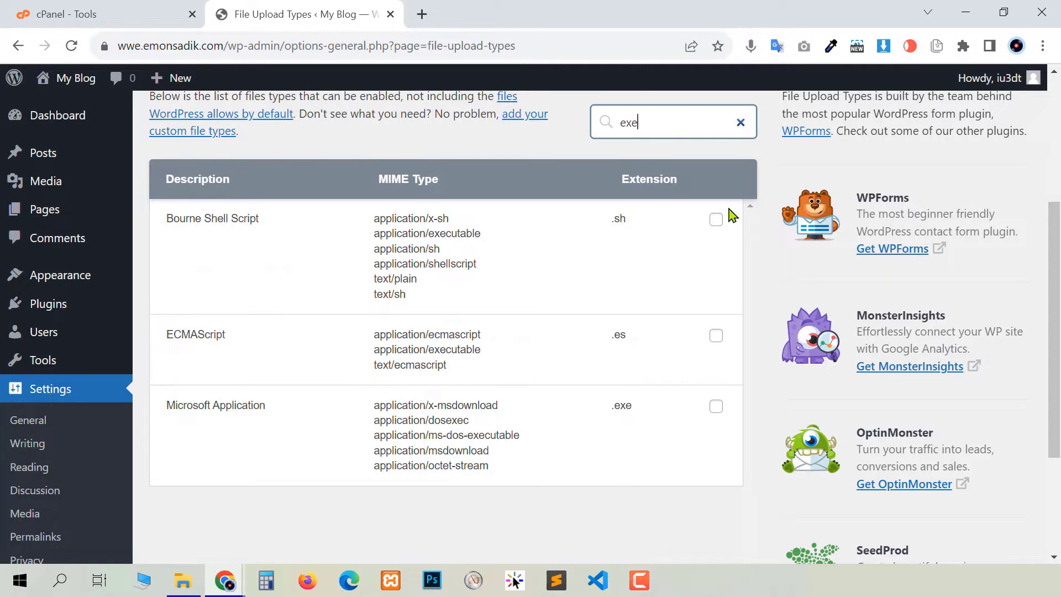
{"action": "left_click", "coordinate": [717, 408]}
{"action": "scroll", "coordinate": [372, 466], "scroll_direction": "down", "scroll_amount": 3}
{"action": "left_click", "coordinate": [202, 507]}
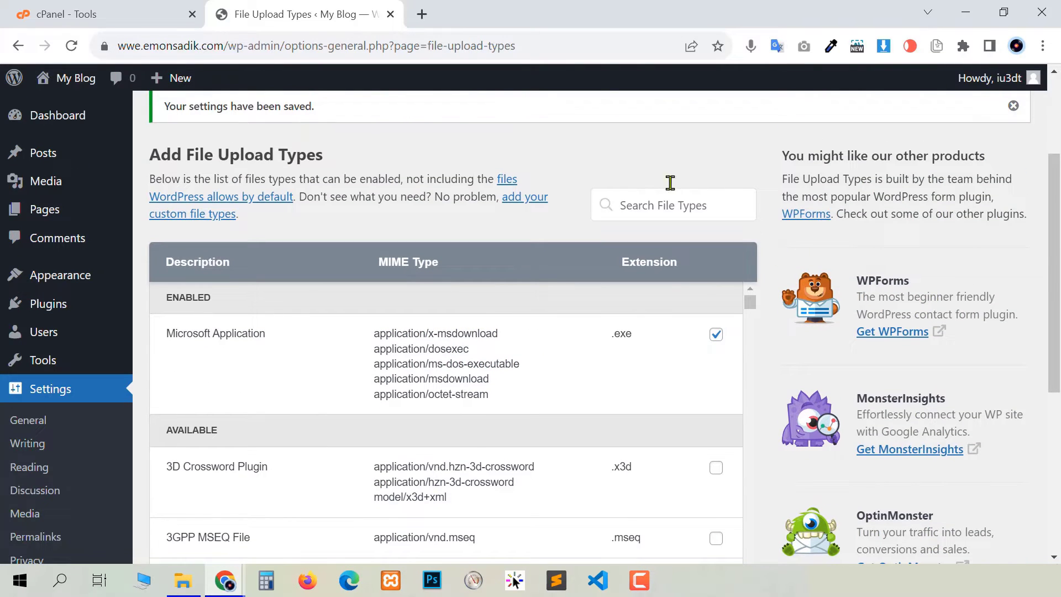
{"action": "left_click", "coordinate": [71, 191]}
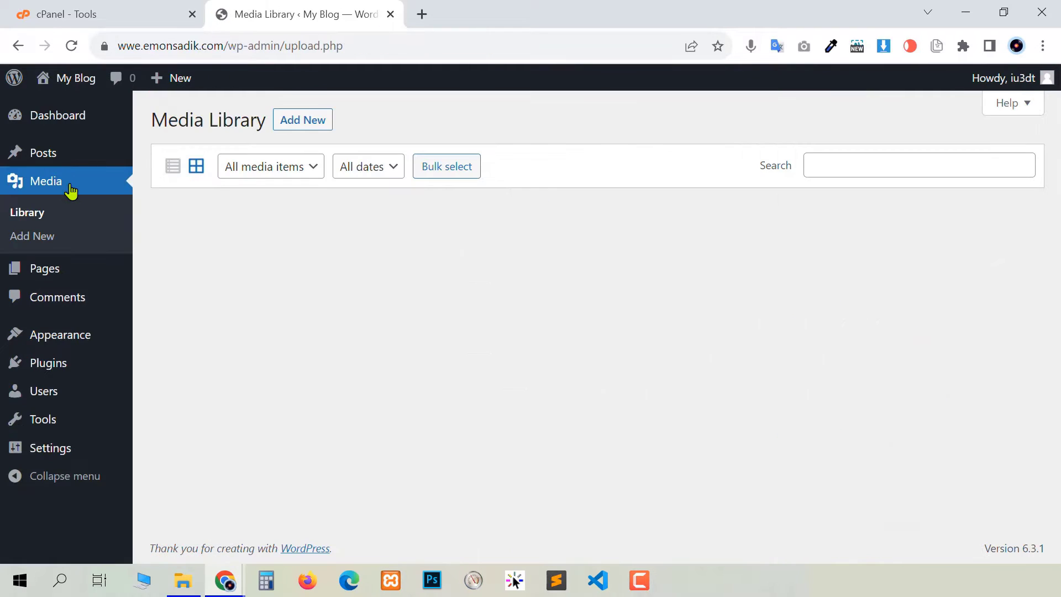
Drag GestureSignSetup-8.1.0.0.exe from File Explorer into the Media Library's Add New upload area
{"action": "left_click", "coordinate": [318, 128]}
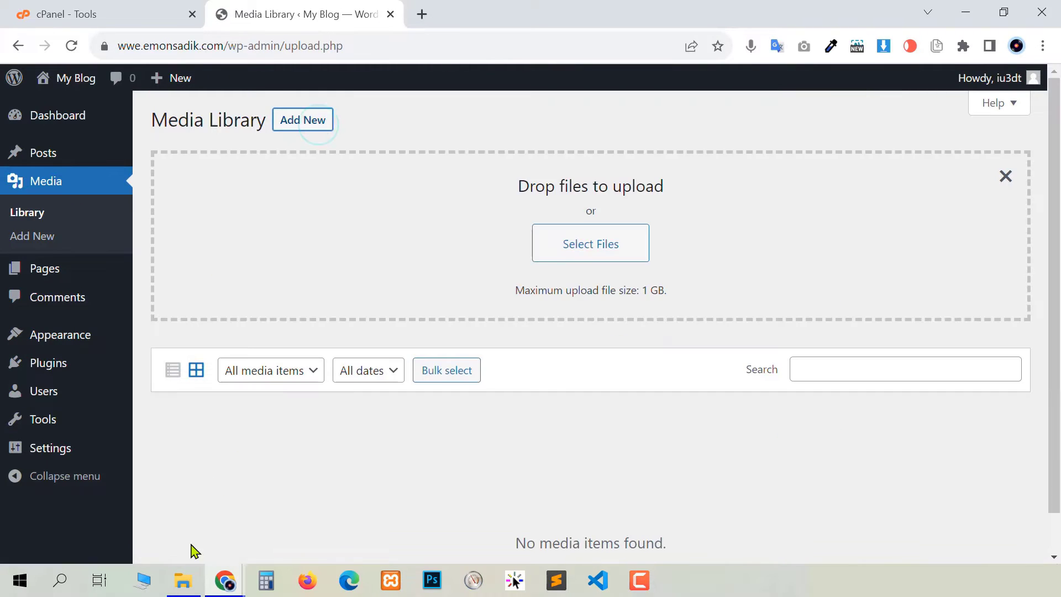
{"action": "left_click", "coordinate": [183, 580]}
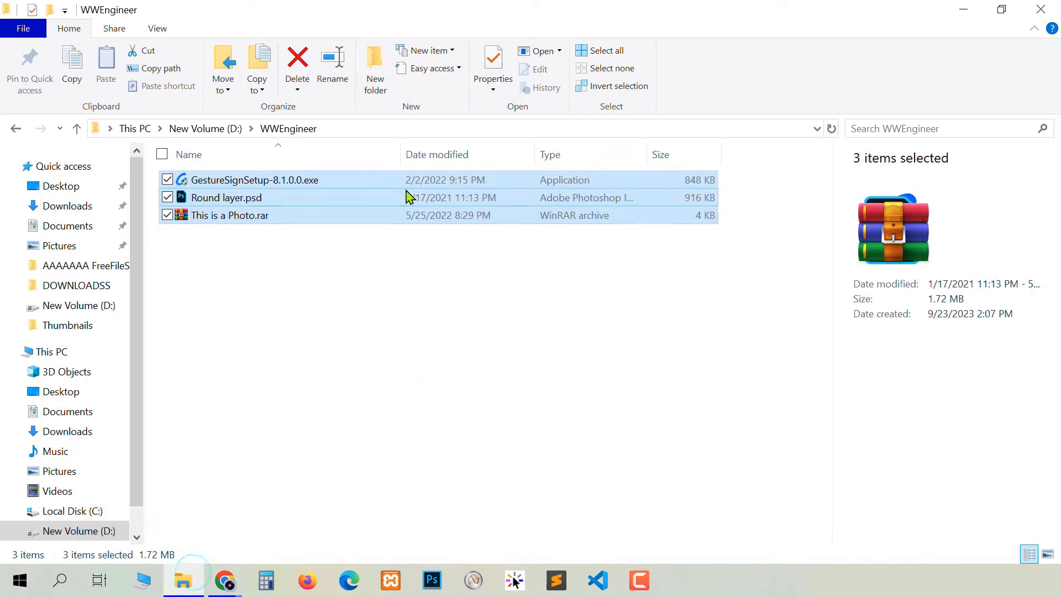
{"action": "left_click", "coordinate": [308, 180]}
{"action": "left_click_drag", "start_coordinate": [309, 180], "coordinate": [504, 285]}
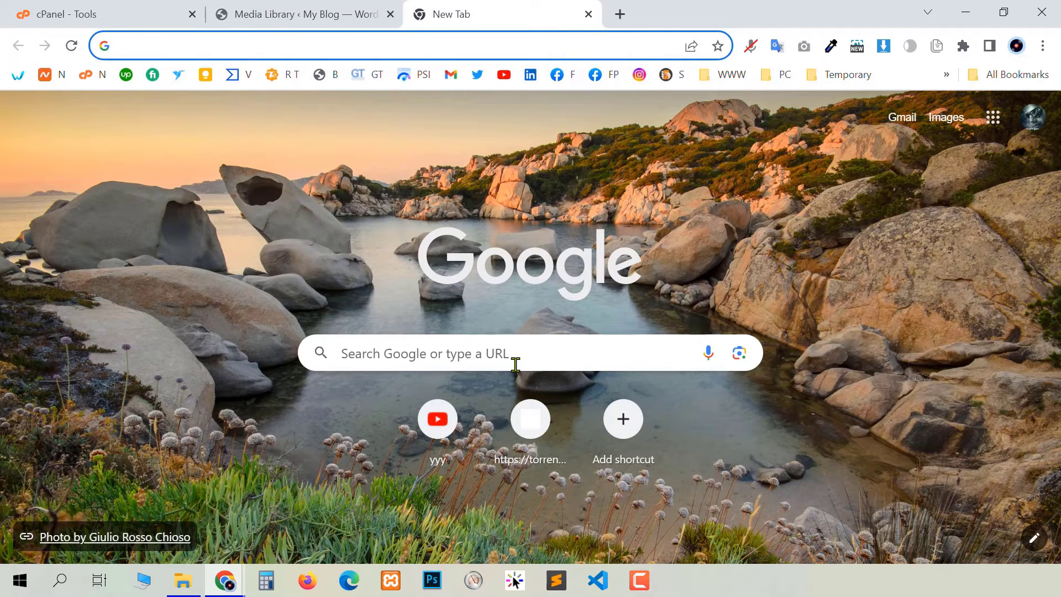
Google 'wwengineer' and open the 'WWEngineer: Home' result
{"action": "left_click", "coordinate": [520, 357]}
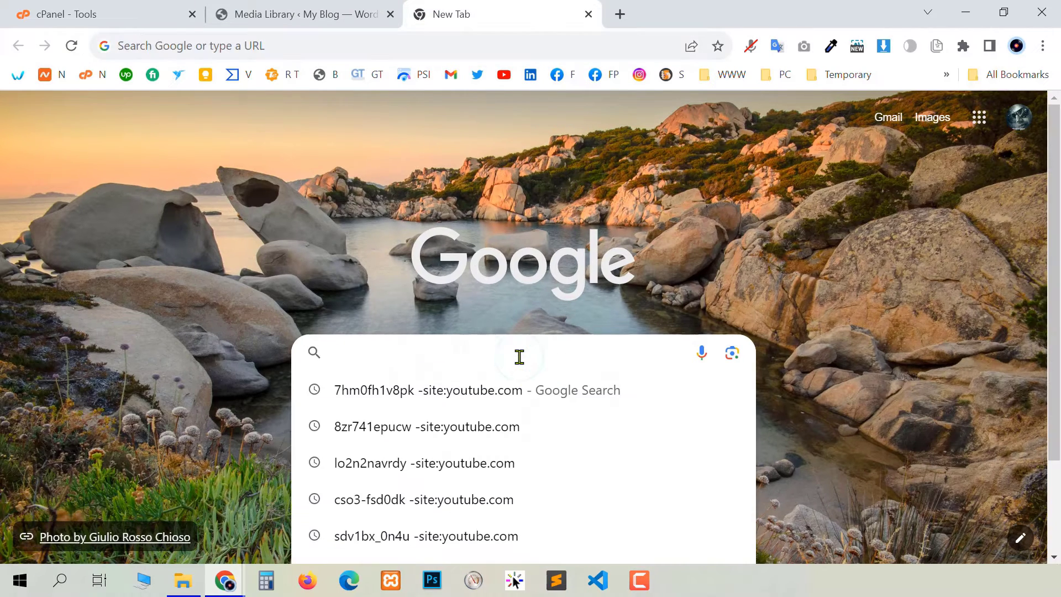
{"action": "type", "text": "wwengineer"}
{"action": "key", "text": "Return"}
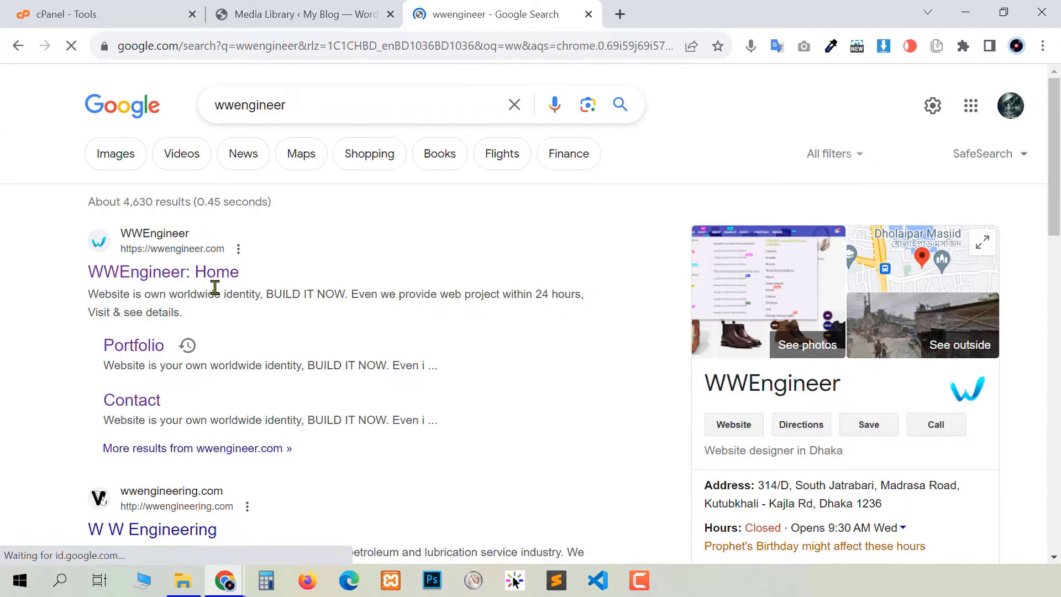
{"action": "left_click", "coordinate": [206, 279]}
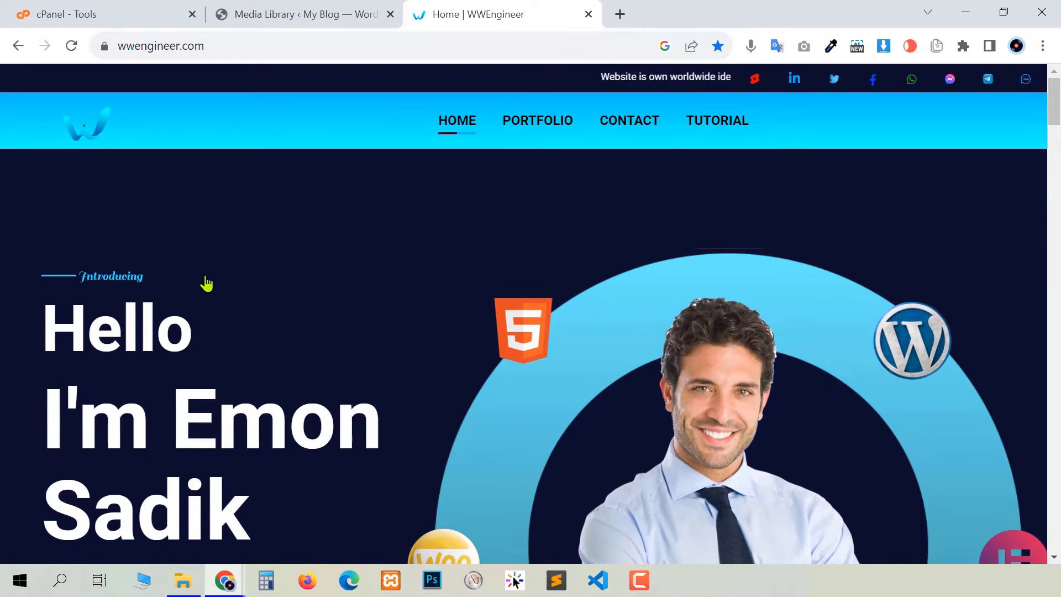
Copy the wp-config.php code from the 'Upload any type of file in WordPress' tutorial, then return to cPanel
{"action": "left_click", "coordinate": [709, 128]}
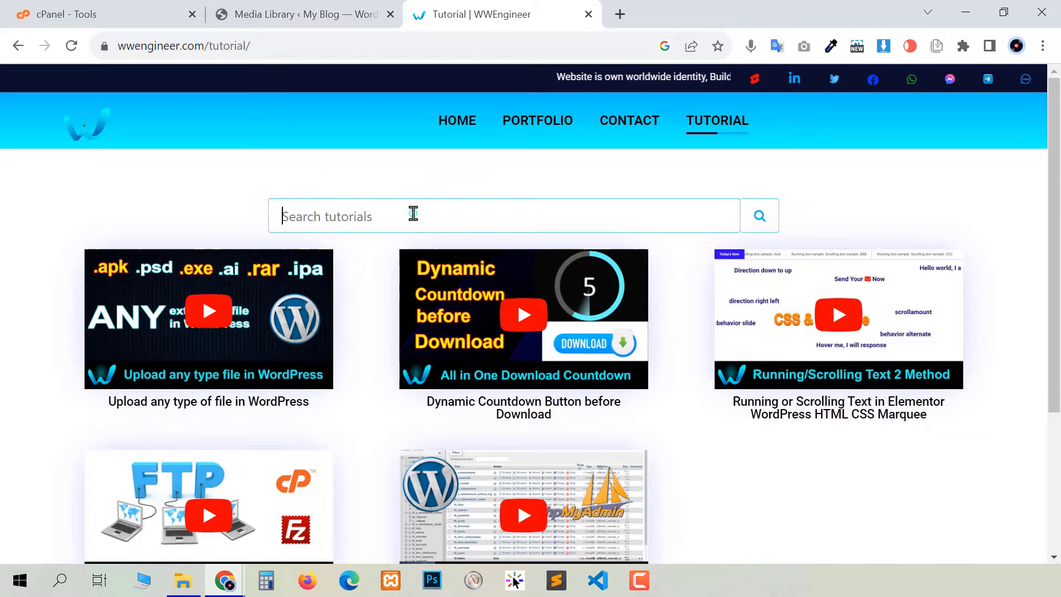
{"action": "left_click", "coordinate": [293, 324]}
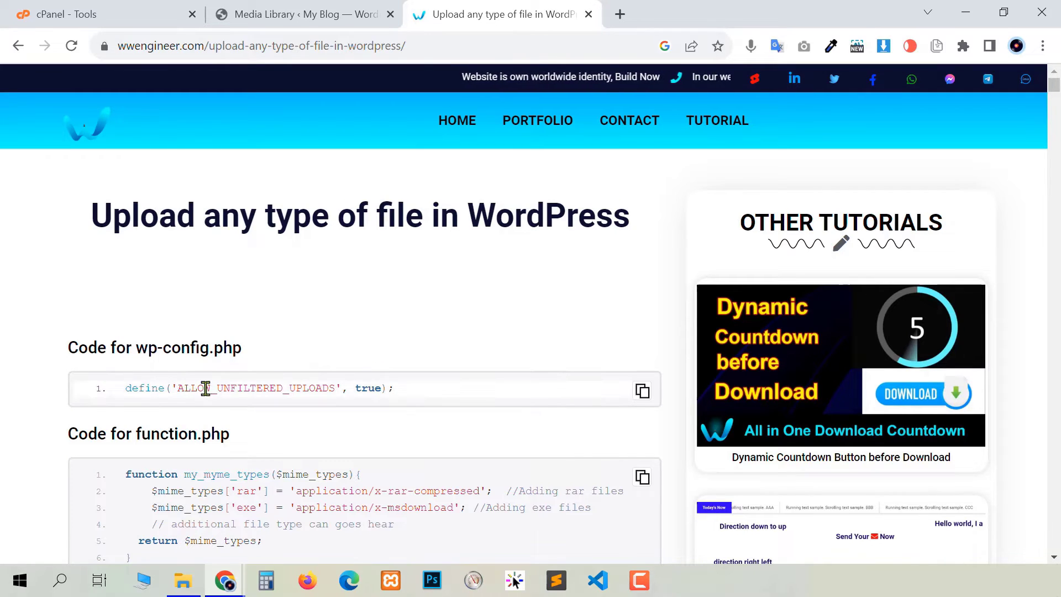
{"action": "left_click", "coordinate": [645, 391]}
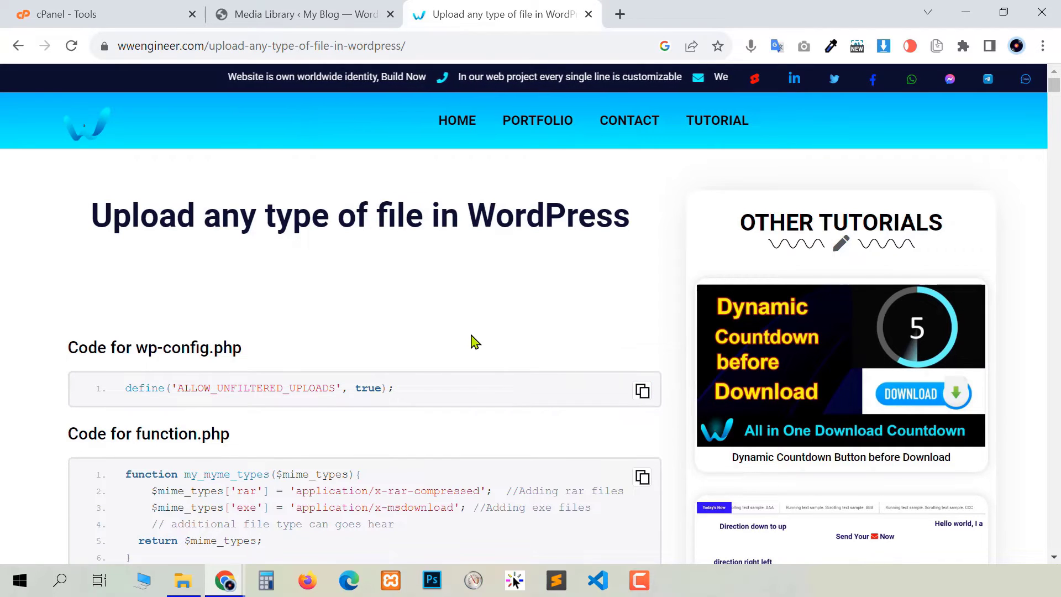
{"action": "left_click", "coordinate": [122, 9]}
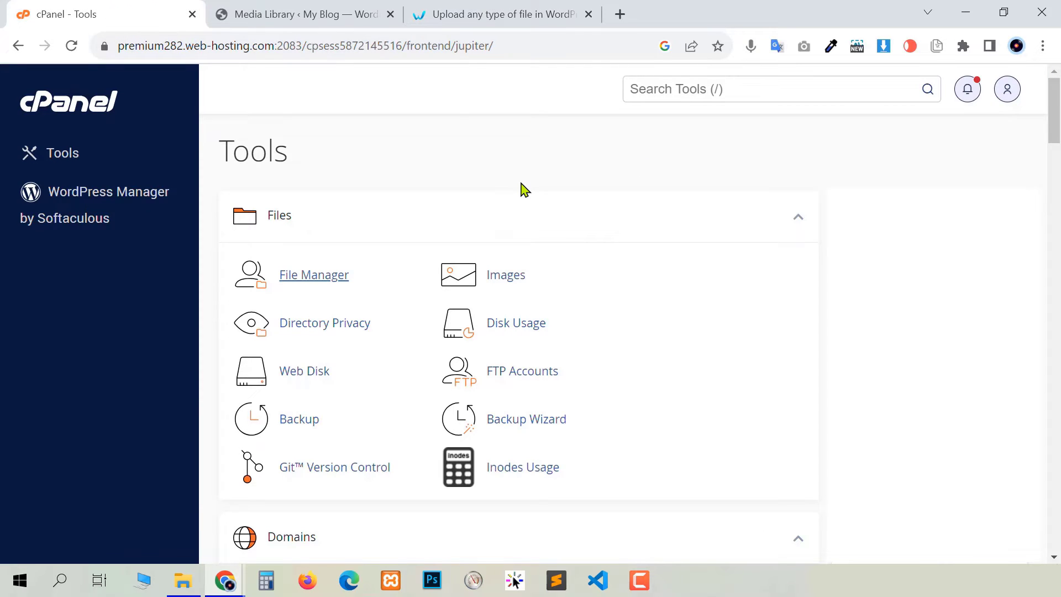
In File Manager, open WWE.emonsadik.com's wp-config.php in the code editor
{"action": "left_click", "coordinate": [313, 279]}
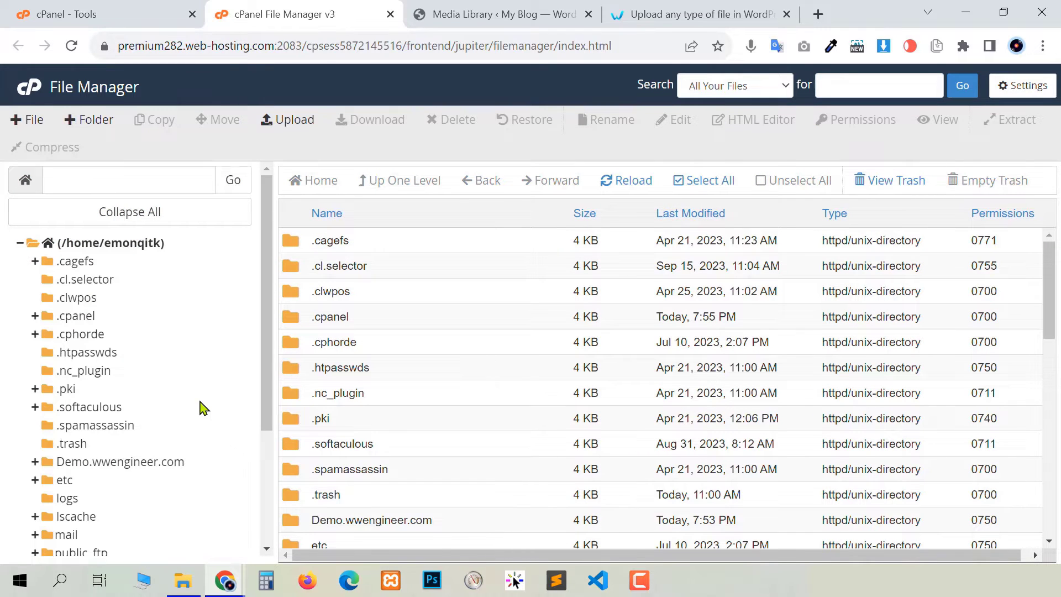
{"action": "scroll", "coordinate": [203, 408], "scroll_direction": "down", "scroll_amount": 3}
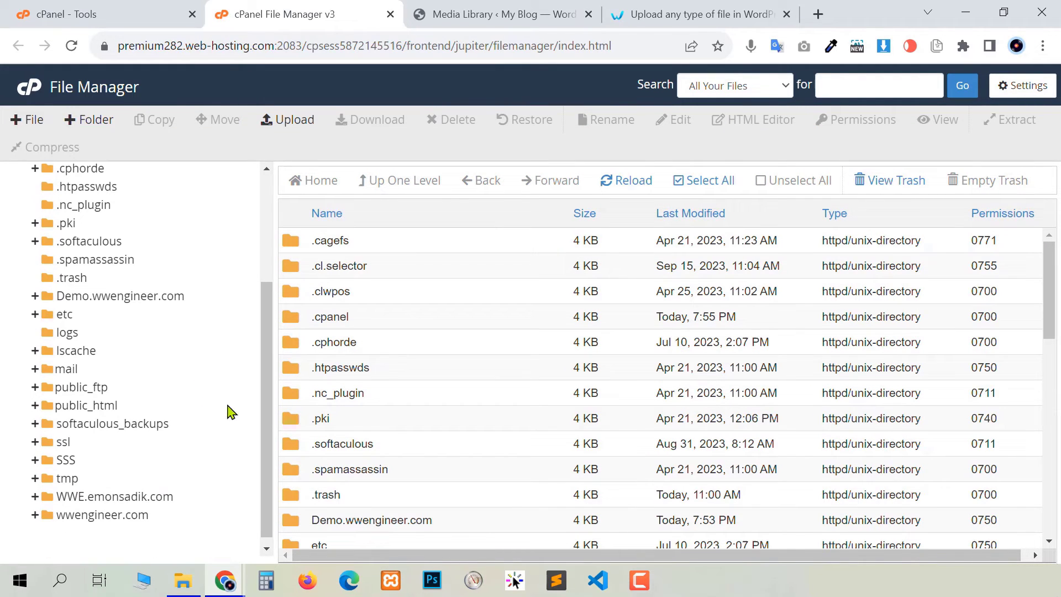
{"action": "left_click", "coordinate": [127, 497]}
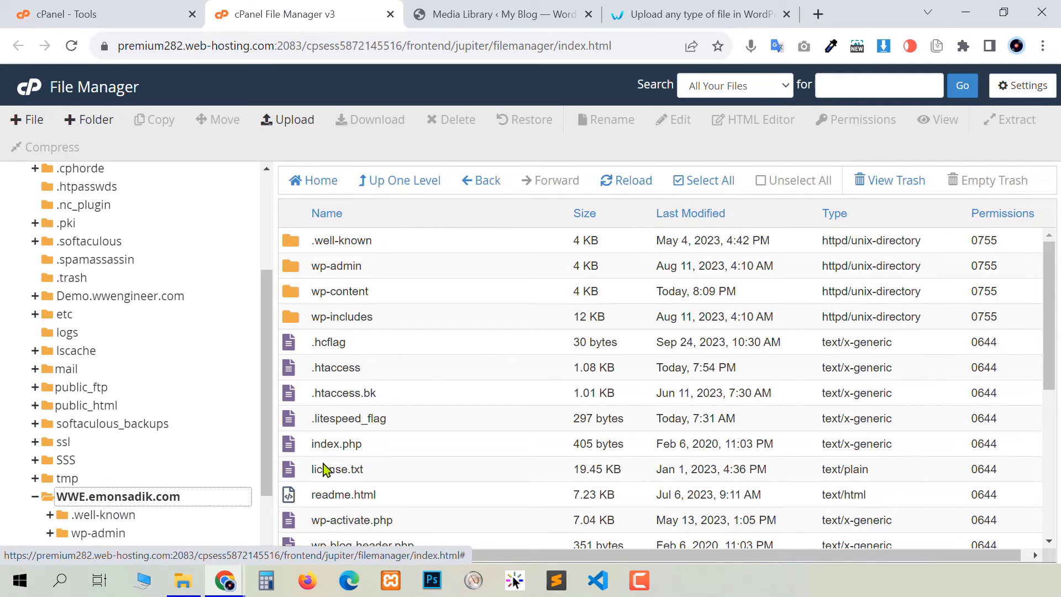
{"action": "scroll", "coordinate": [561, 390], "scroll_direction": "down", "scroll_amount": 3}
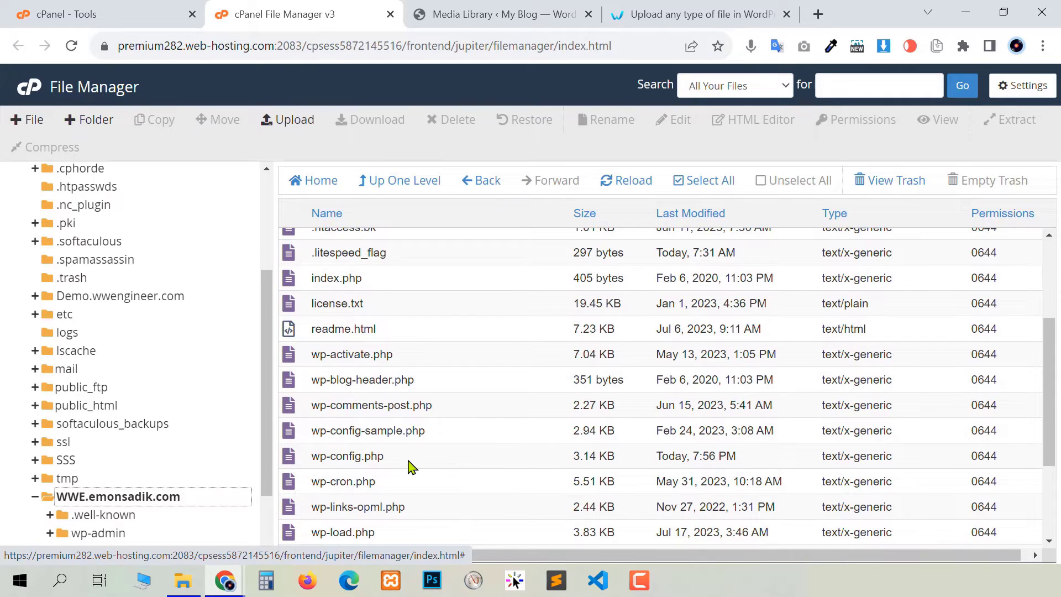
{"action": "left_click", "coordinate": [427, 460]}
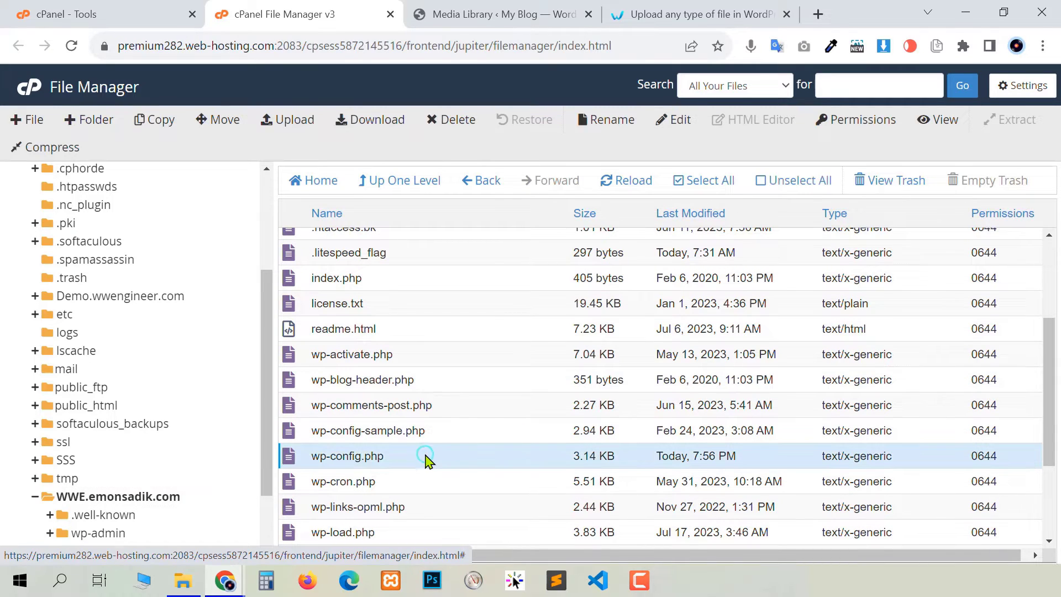
{"action": "right_click", "coordinate": [428, 460]}
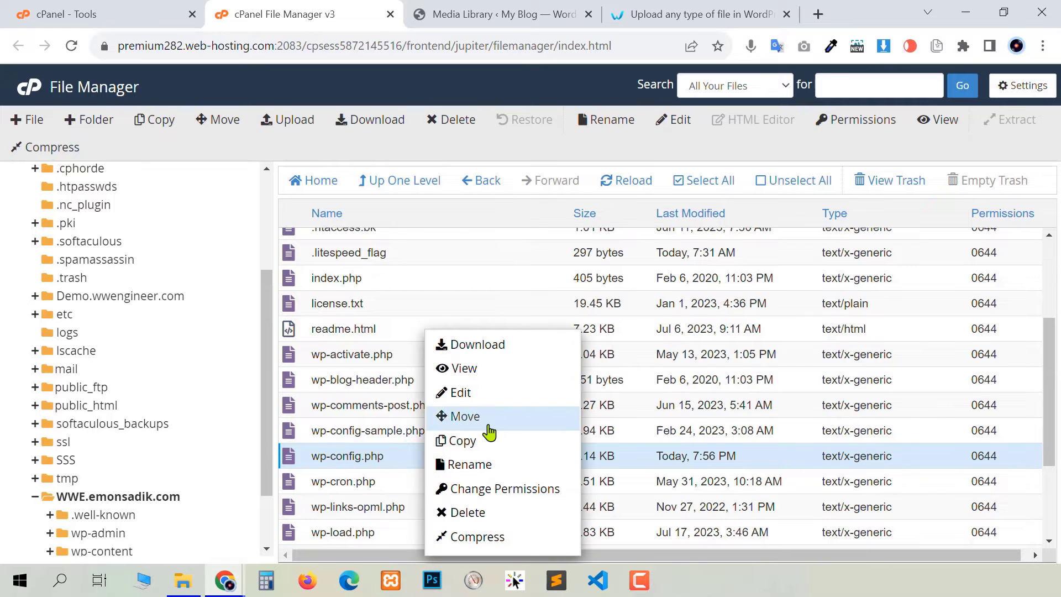
{"action": "left_click", "coordinate": [539, 393]}
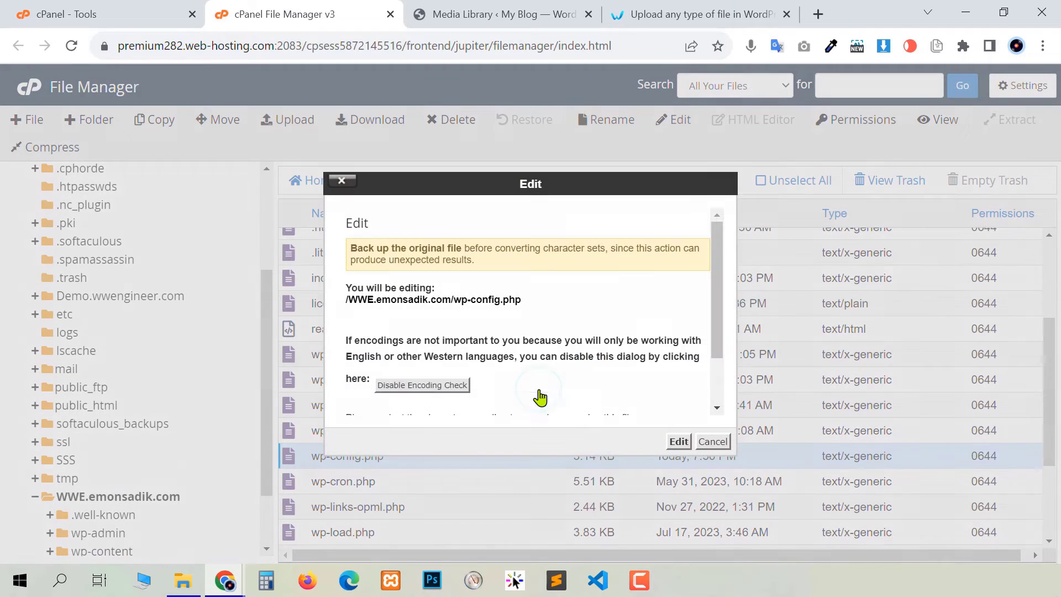
{"action": "left_click", "coordinate": [676, 442]}
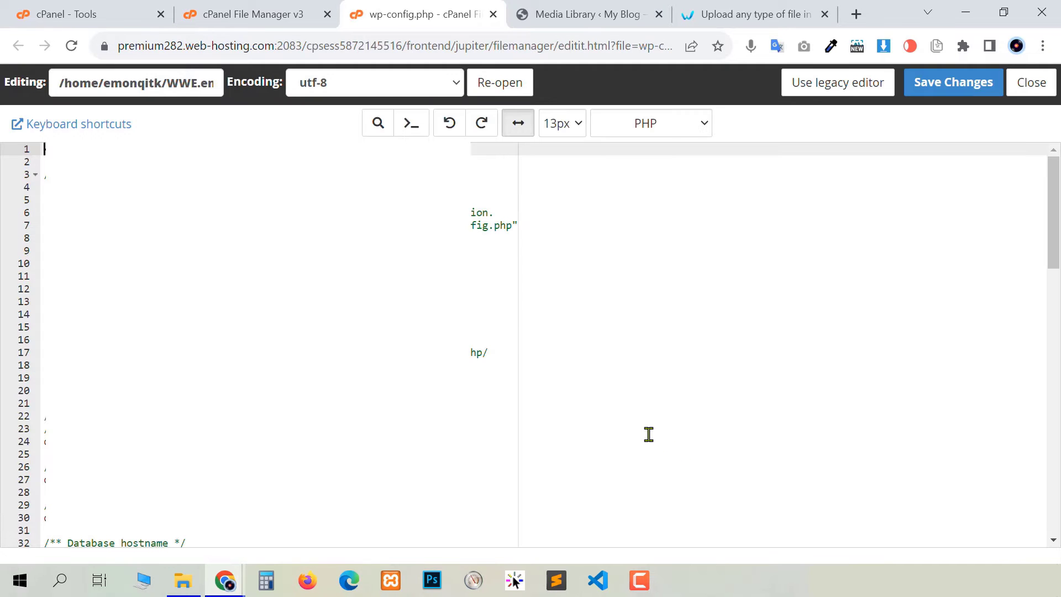
Paste define('ALLOW_UNFILTERED_UPLOADS', true); on line 87 of wp-config.php, save, and return to WordPress
{"action": "scroll", "coordinate": [265, 343], "scroll_direction": "down", "scroll_amount": 15}
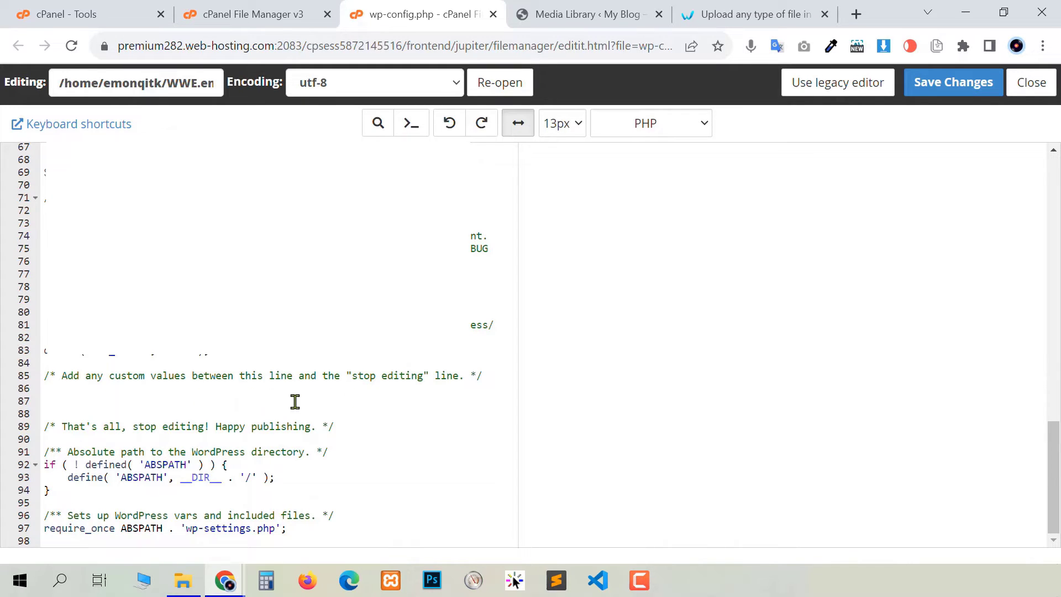
{"action": "left_click", "coordinate": [58, 399]}
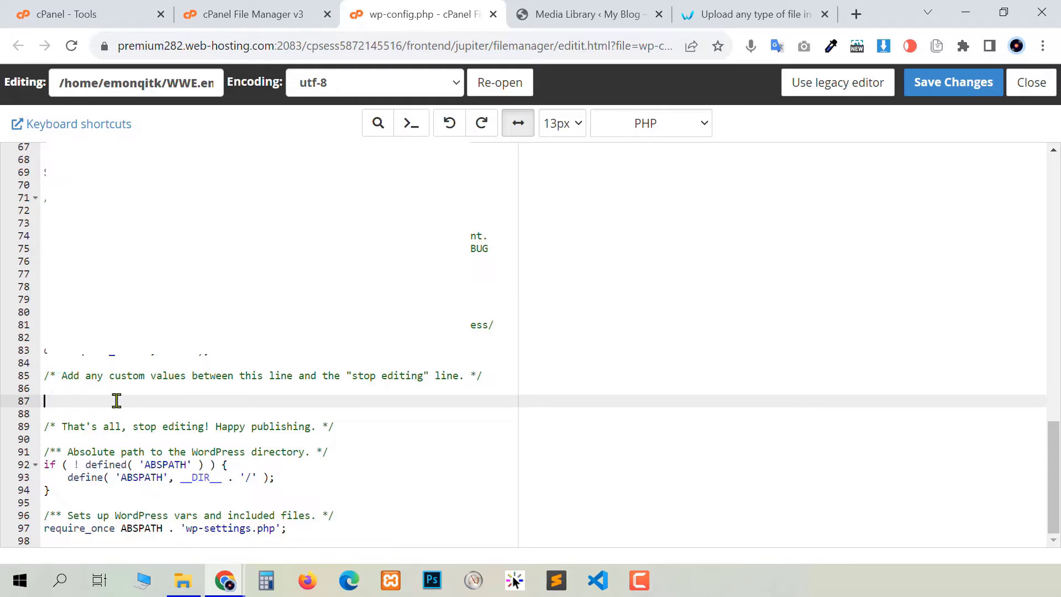
{"action": "key", "text": "ctrl+v"}
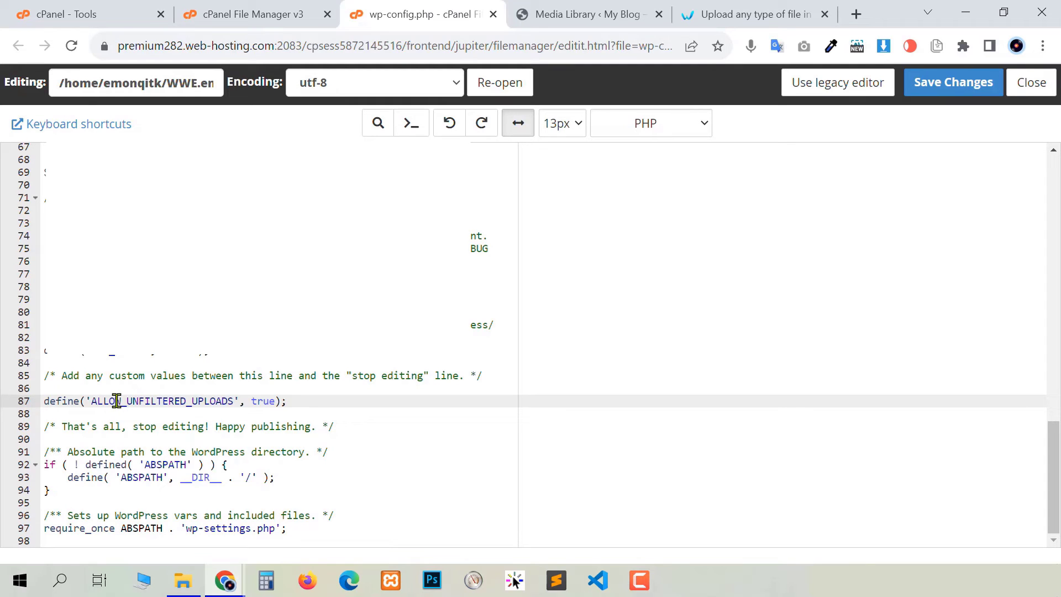
{"action": "left_click", "coordinate": [938, 87]}
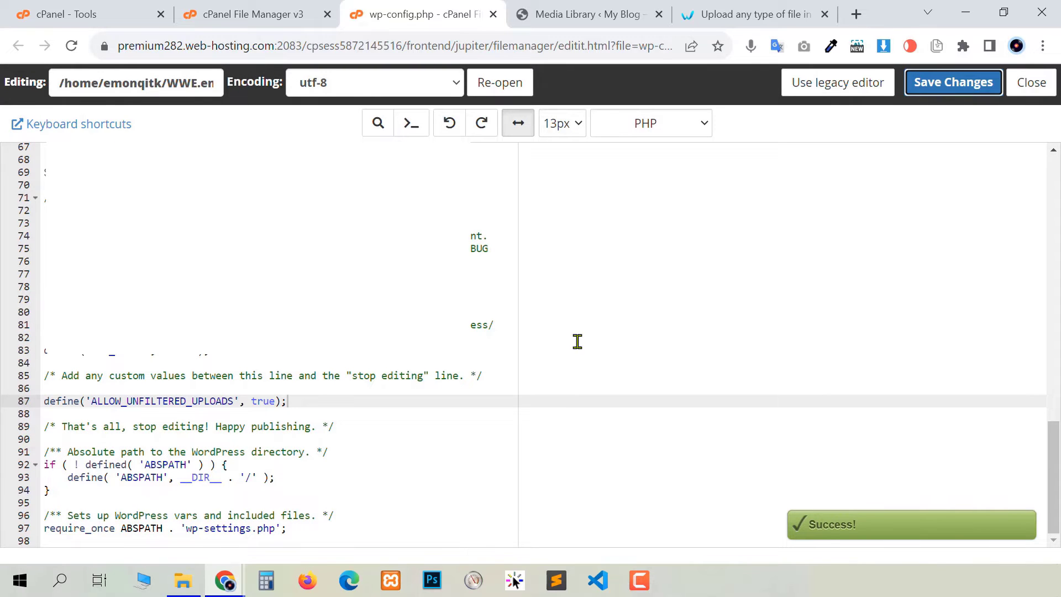
{"action": "left_click", "coordinate": [494, 14]}
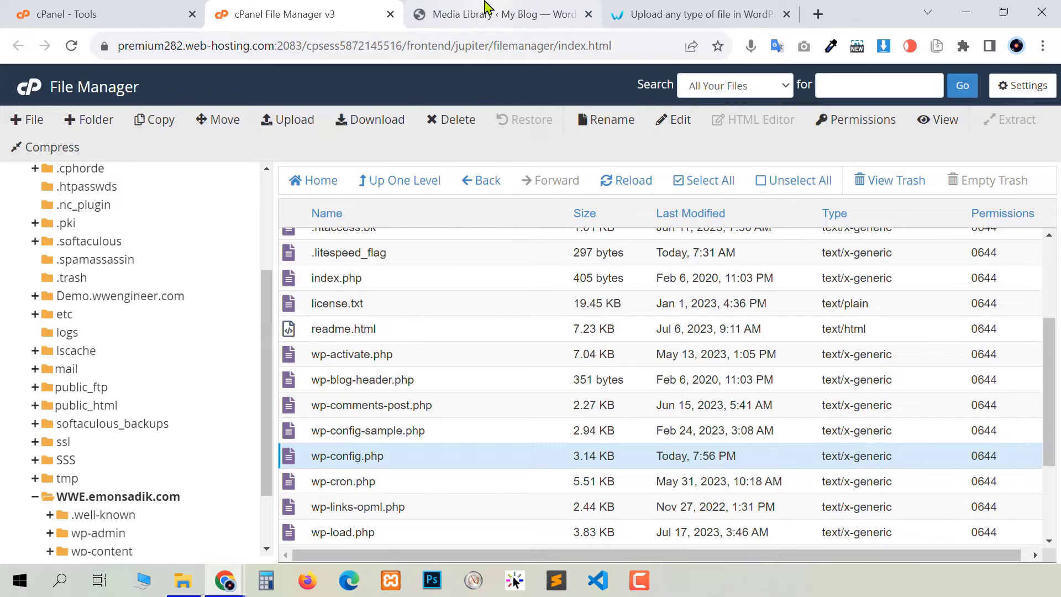
{"action": "left_click", "coordinate": [486, 8]}
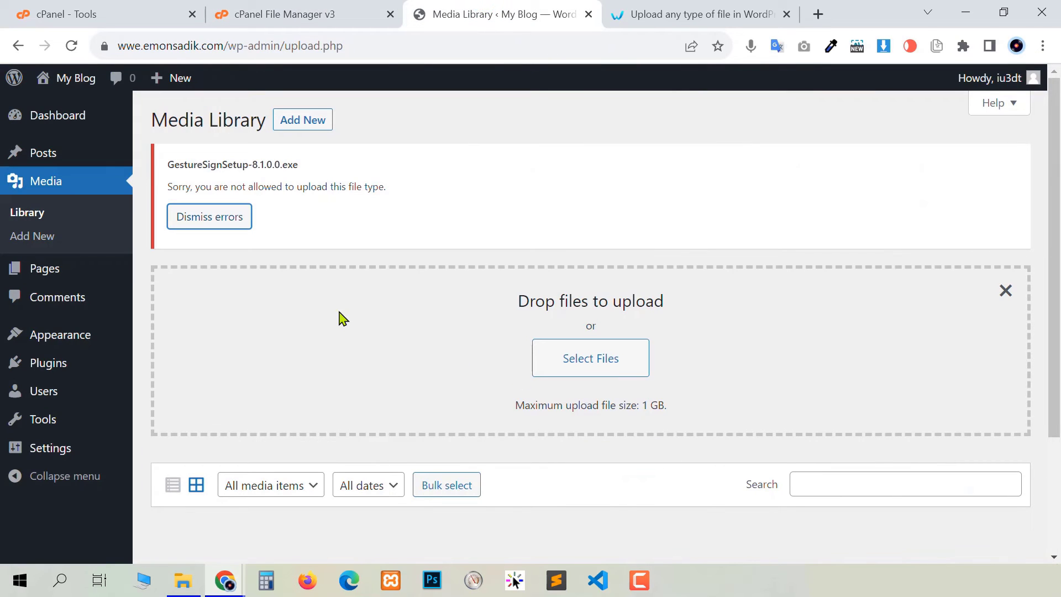
Upload GestureSignSetup-8.1.0.0.exe to the Media Library by dragging it from File Explorer
{"action": "left_click", "coordinate": [227, 221]}
{"action": "left_click", "coordinate": [67, 46]}
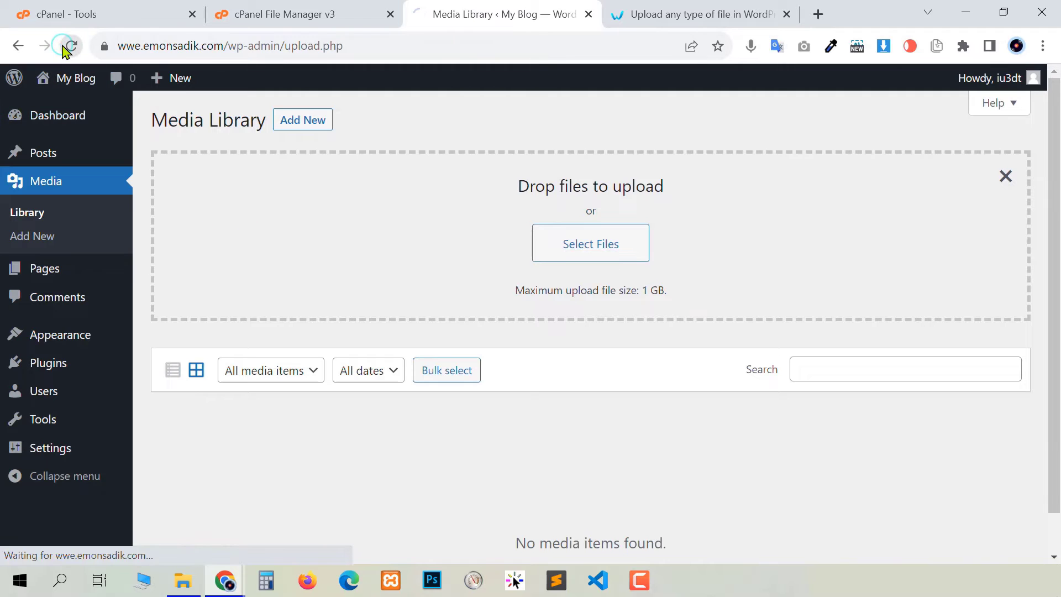
{"action": "left_click", "coordinate": [303, 126]}
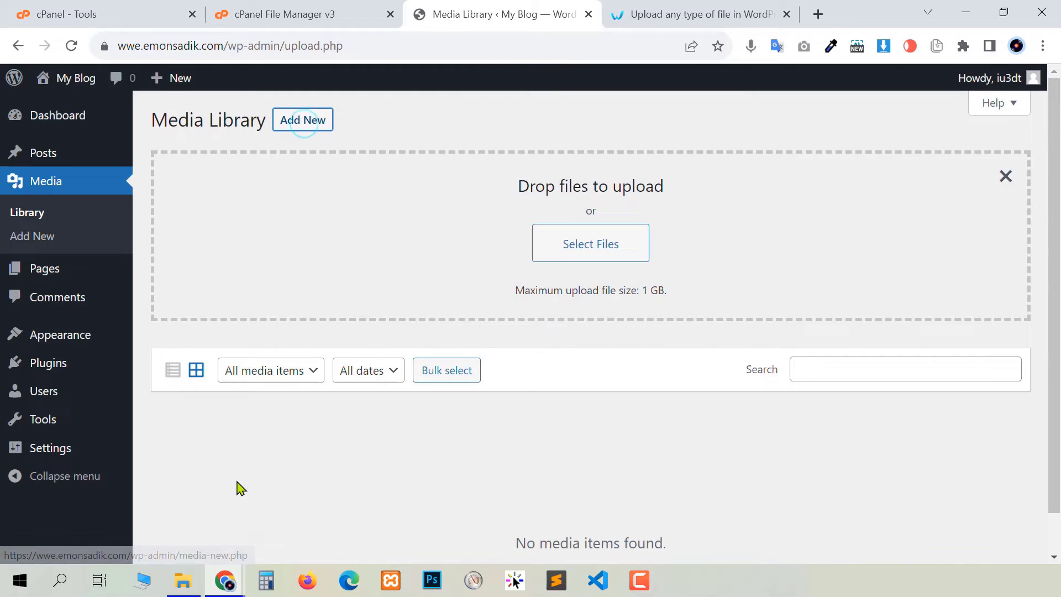
{"action": "left_click", "coordinate": [183, 580]}
{"action": "left_click_drag", "start_coordinate": [343, 187], "coordinate": [501, 255]}
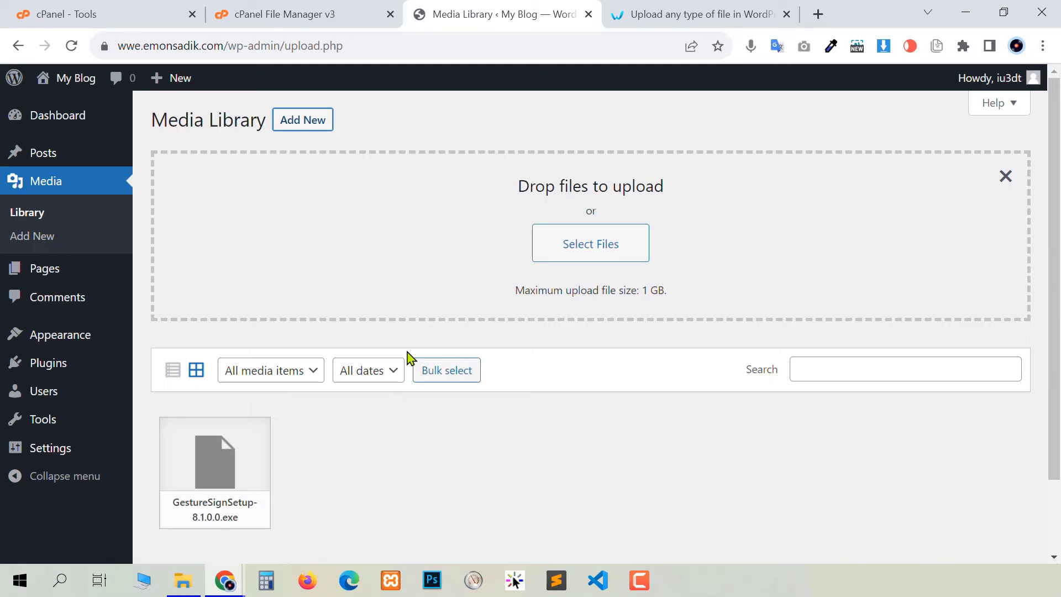
{"action": "left_click", "coordinate": [67, 365]}
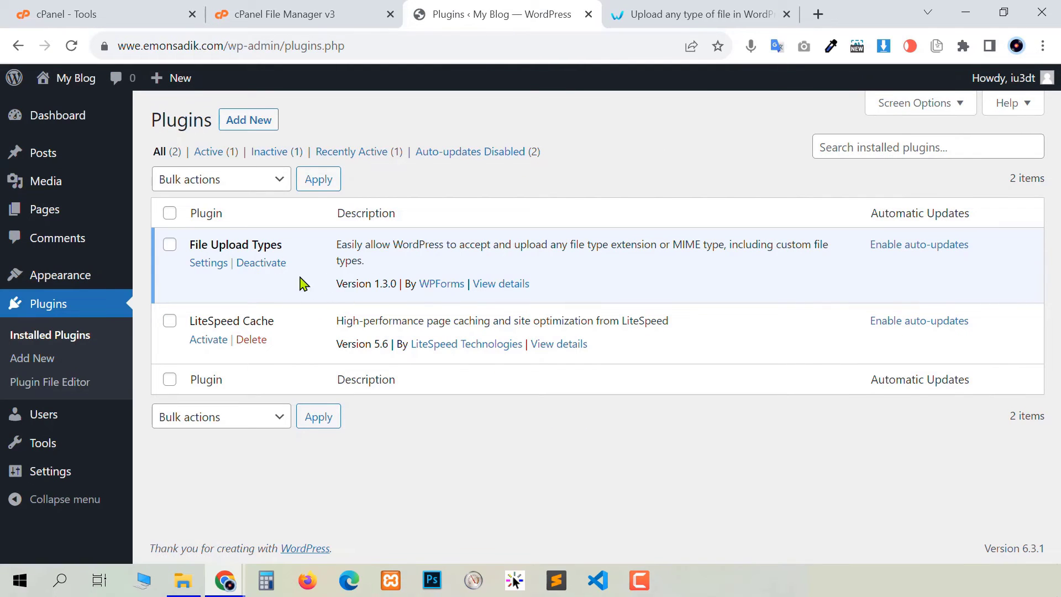
Deactivate the File Upload Types plugin, then delete it and confirm with OK
{"action": "left_click", "coordinate": [262, 265]}
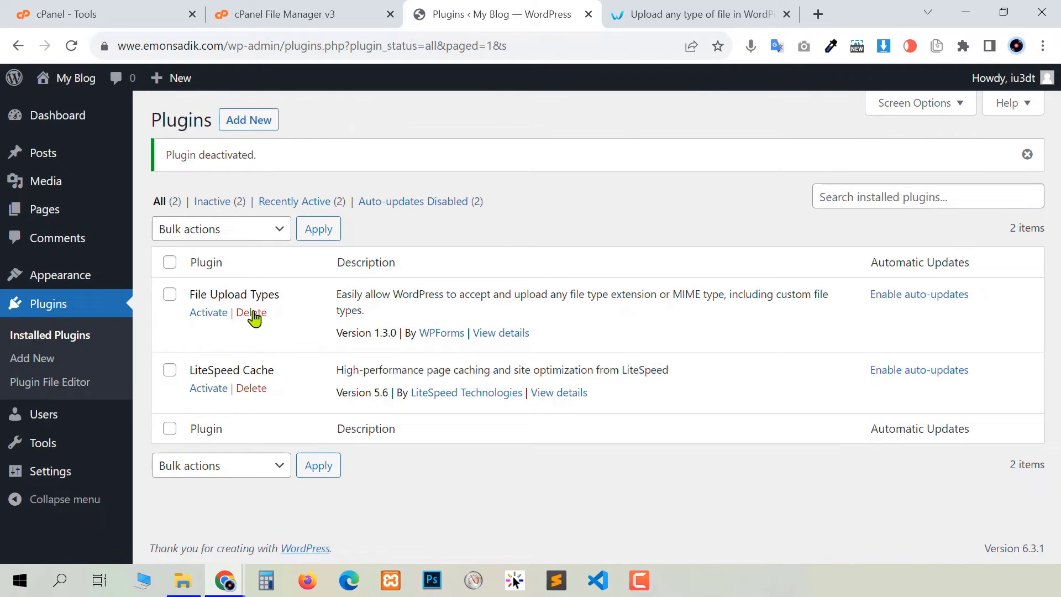
{"action": "left_click", "coordinate": [252, 314]}
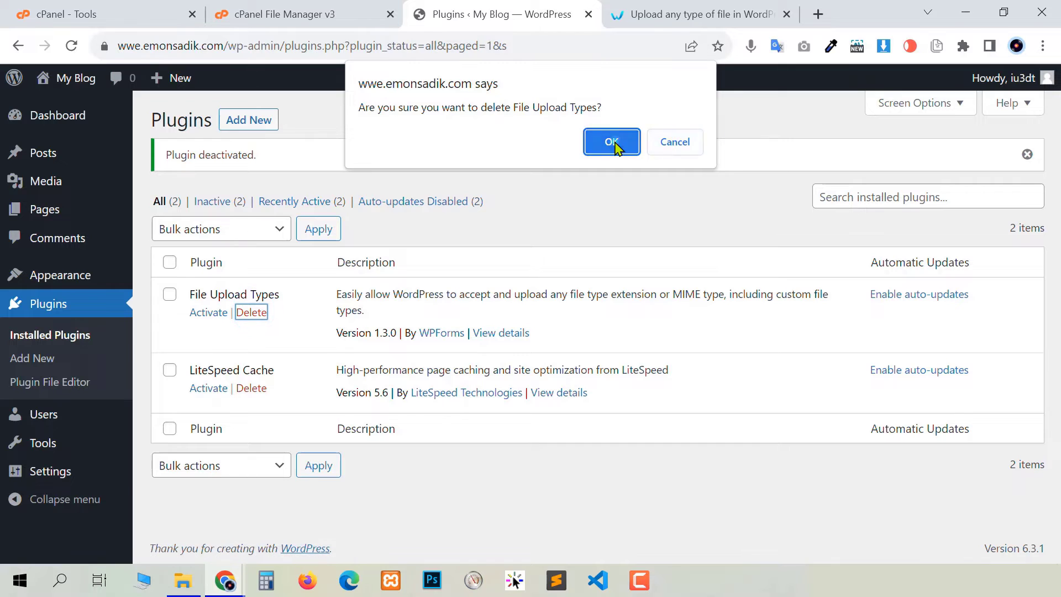
{"action": "left_click", "coordinate": [612, 144]}
Copy the function.php code snippet from the WWEngineer upload-any-file tutorial
{"action": "left_click", "coordinate": [711, 12]}
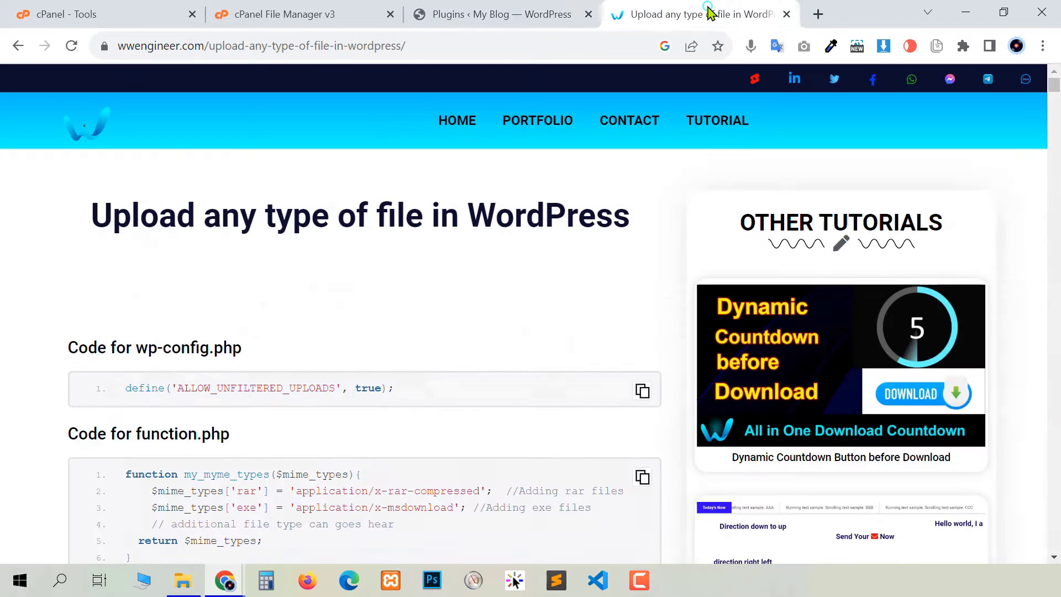
{"action": "scroll", "coordinate": [497, 228], "scroll_direction": "down", "scroll_amount": 1}
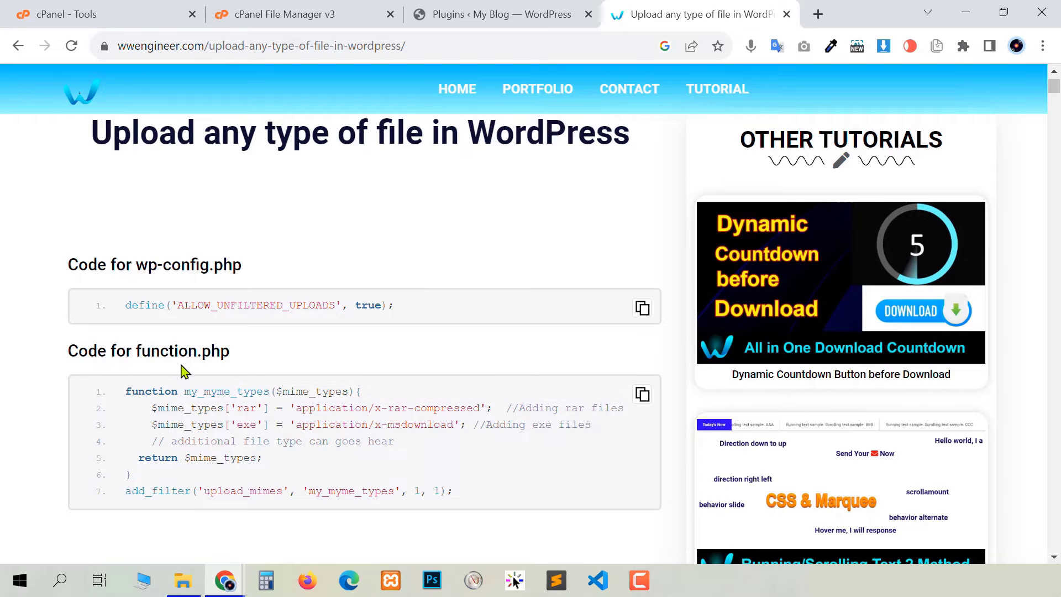
{"action": "left_click", "coordinate": [642, 395]}
{"action": "left_click", "coordinate": [324, 8]}
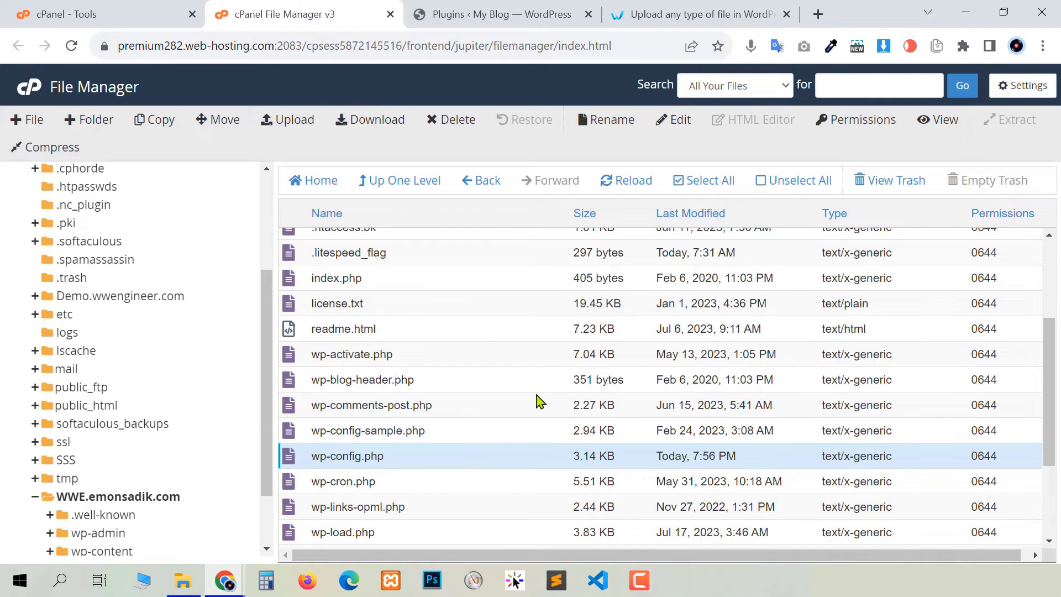
Browse to wp-content/themes/hello-elementor and choose Edit on functions.php
{"action": "scroll", "coordinate": [547, 397], "scroll_direction": "up", "scroll_amount": 3}
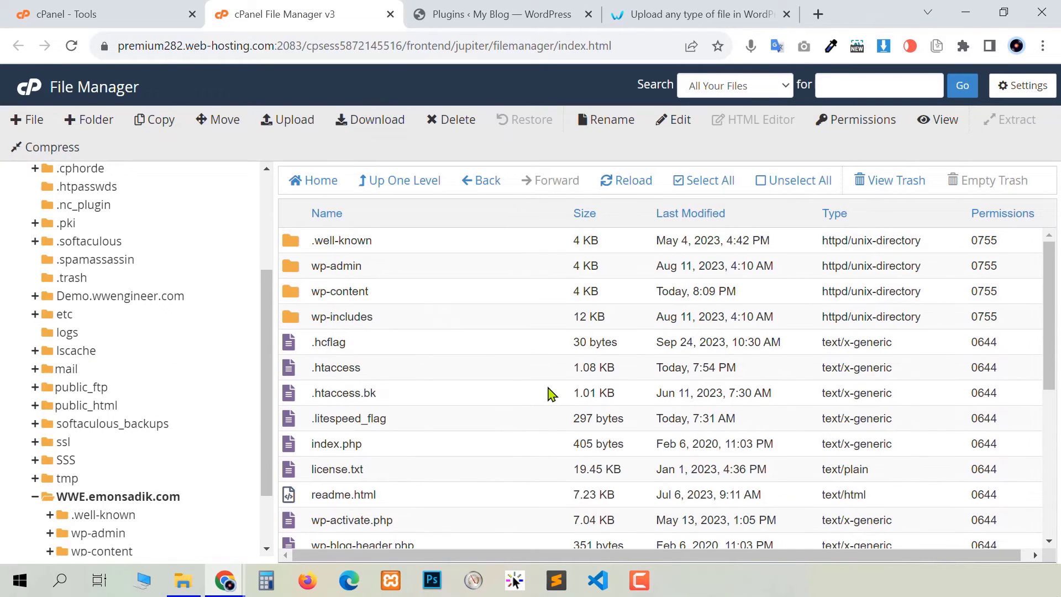
{"action": "double_click", "coordinate": [496, 306]}
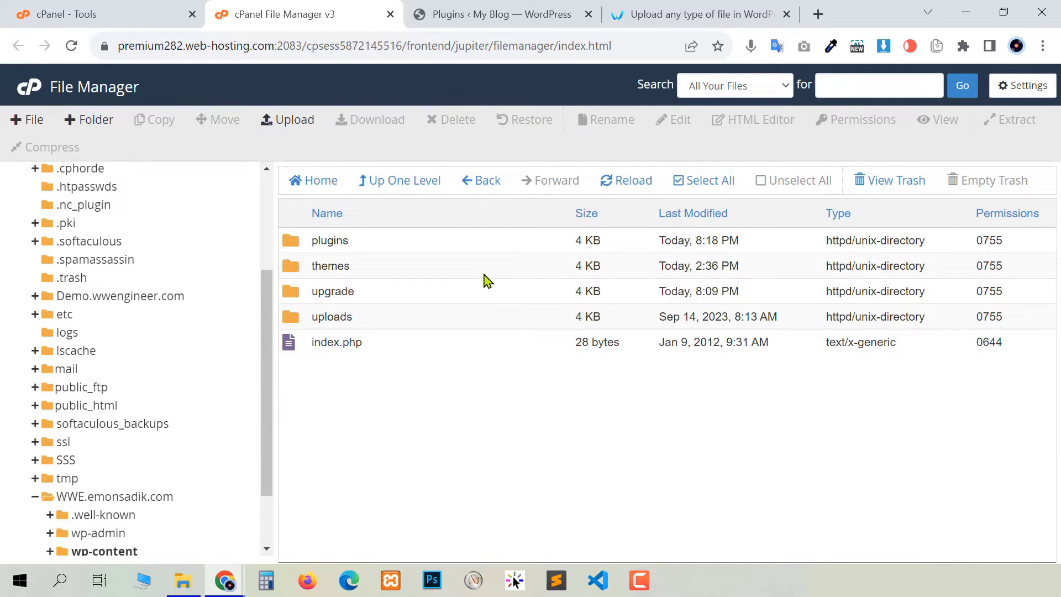
{"action": "double_click", "coordinate": [470, 268]}
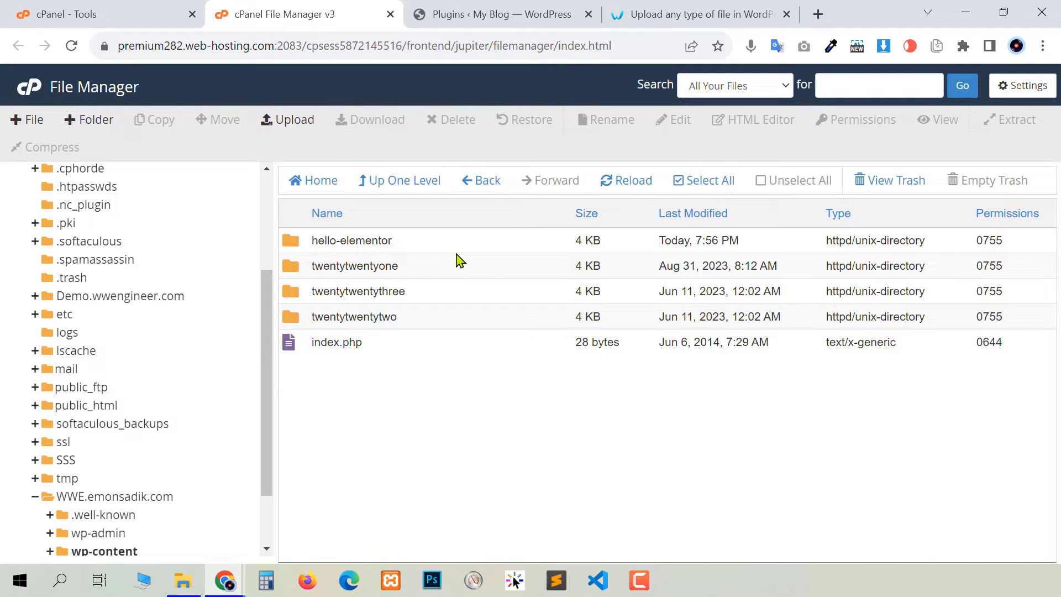
{"action": "double_click", "coordinate": [486, 244]}
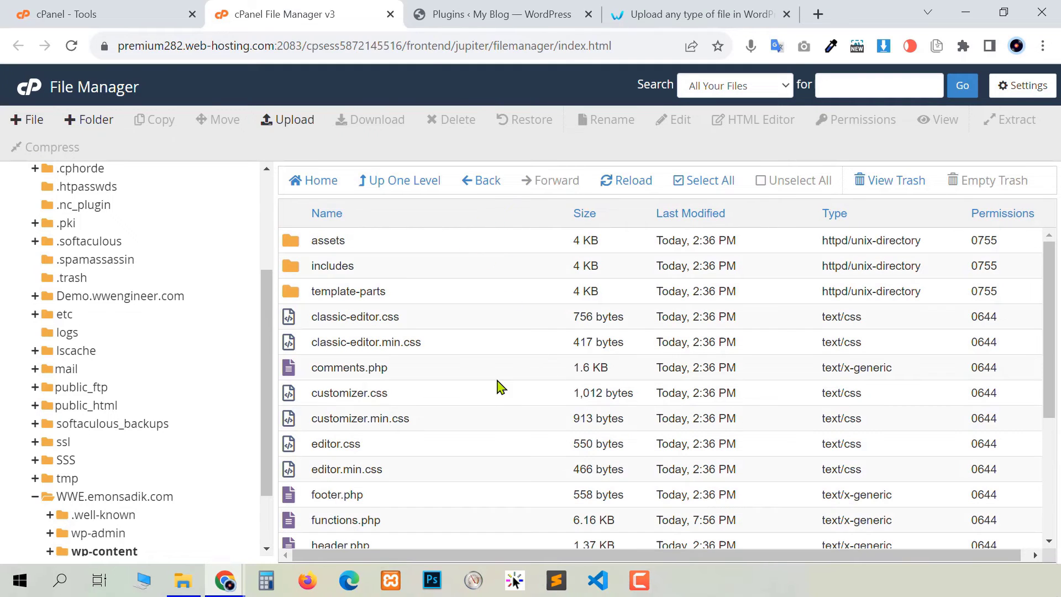
{"action": "scroll", "coordinate": [511, 375], "scroll_direction": "down", "scroll_amount": 3}
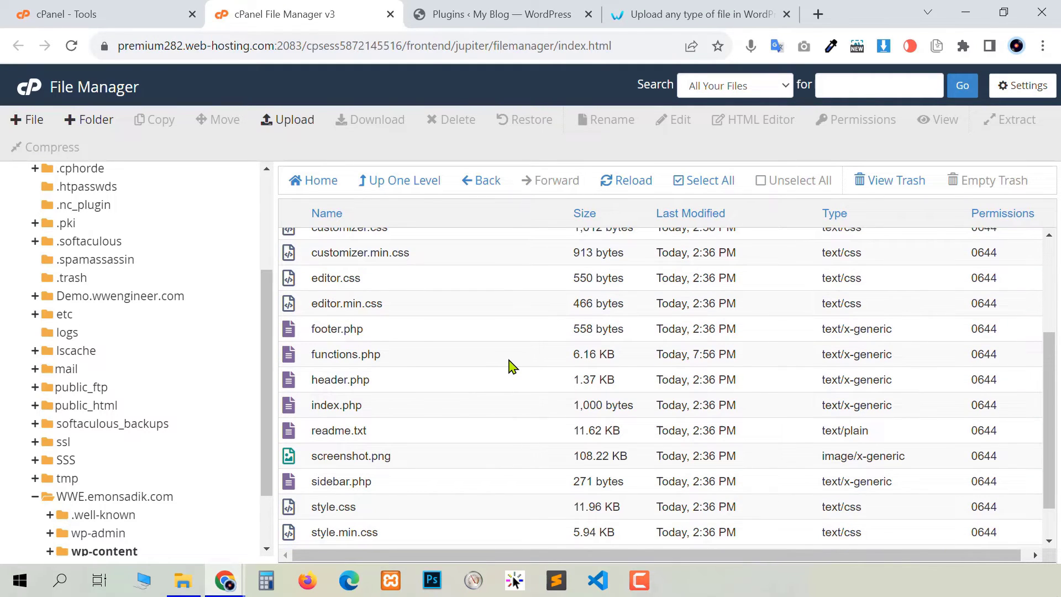
{"action": "left_click", "coordinate": [464, 359]}
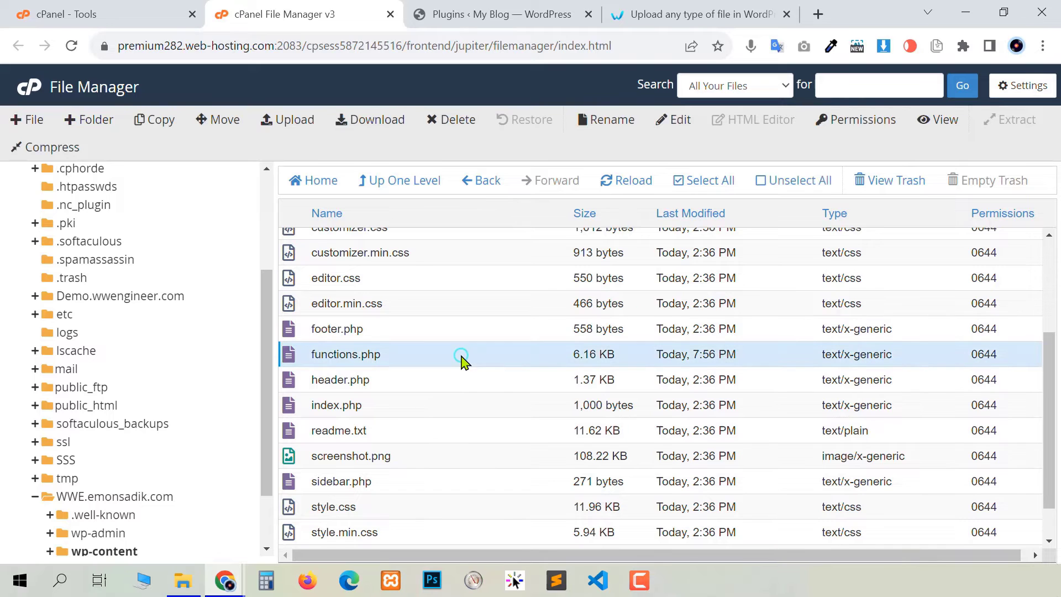
{"action": "right_click", "coordinate": [463, 358]}
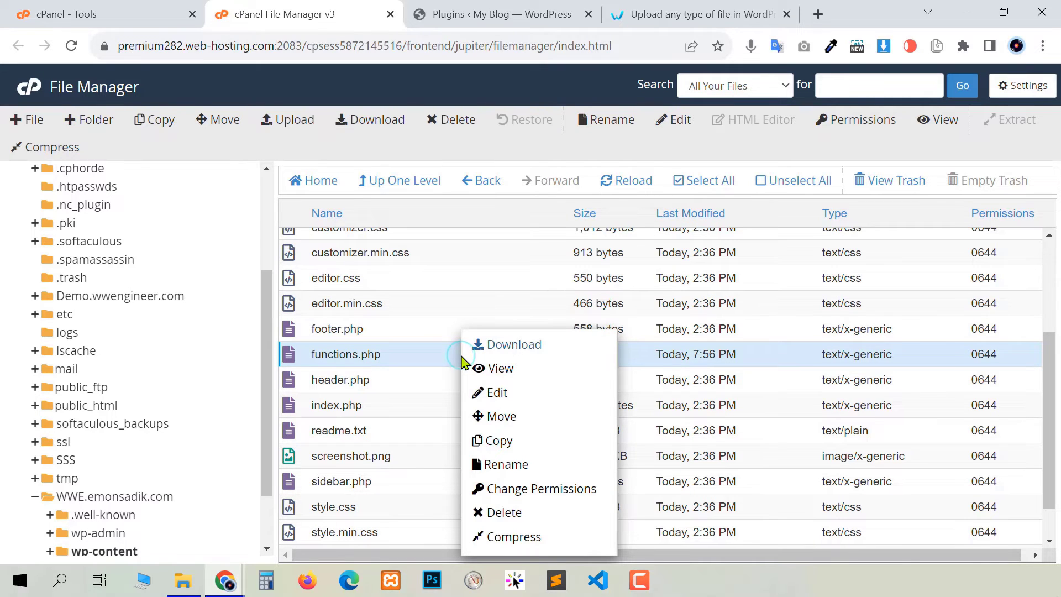
{"action": "left_click", "coordinate": [505, 398]}
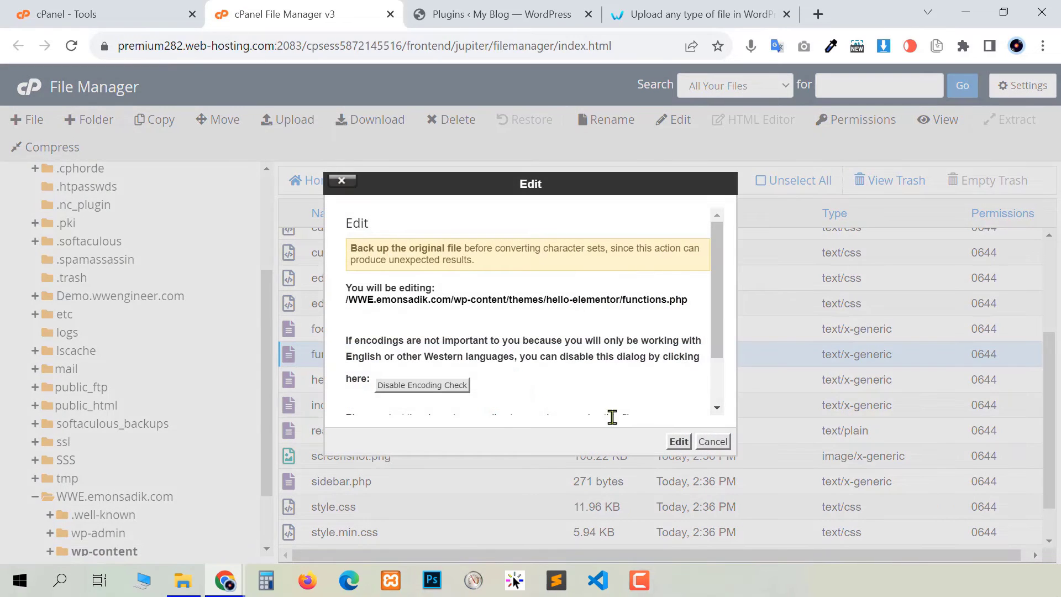
Paste the my_myme_types upload_mimes filter code after the final brace of functions.php
{"action": "left_click", "coordinate": [678, 442]}
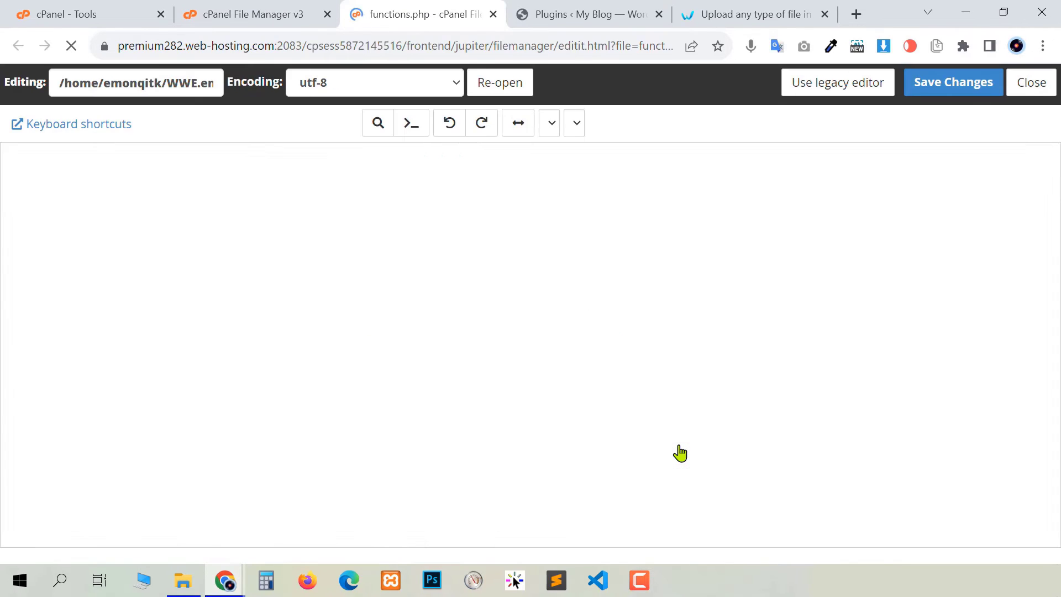
{"action": "scroll", "coordinate": [639, 390], "scroll_direction": "down", "scroll_amount": 20}
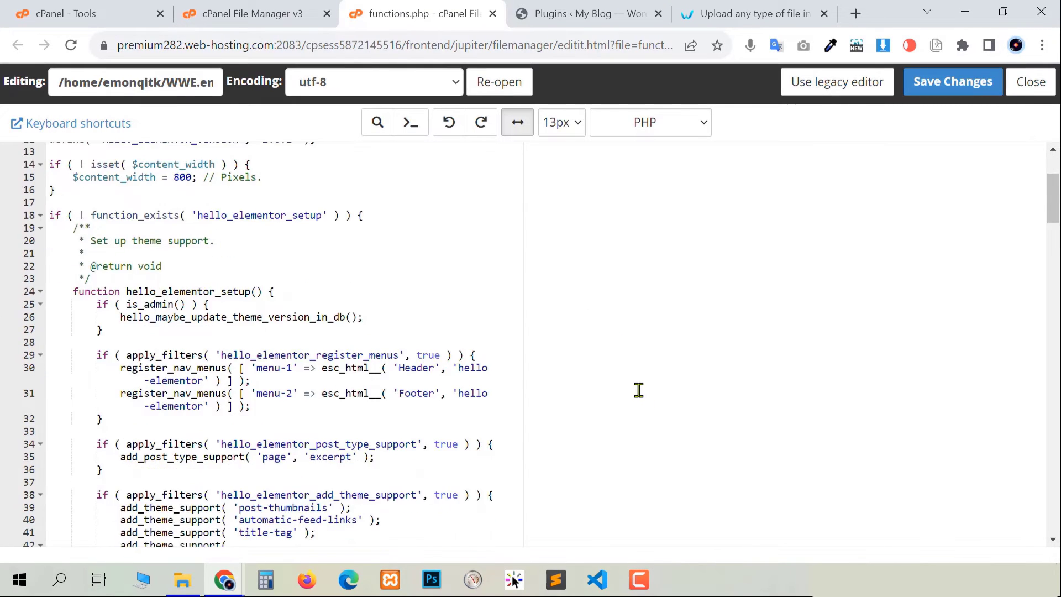
{"action": "scroll", "coordinate": [639, 390], "scroll_direction": "down", "scroll_amount": 20}
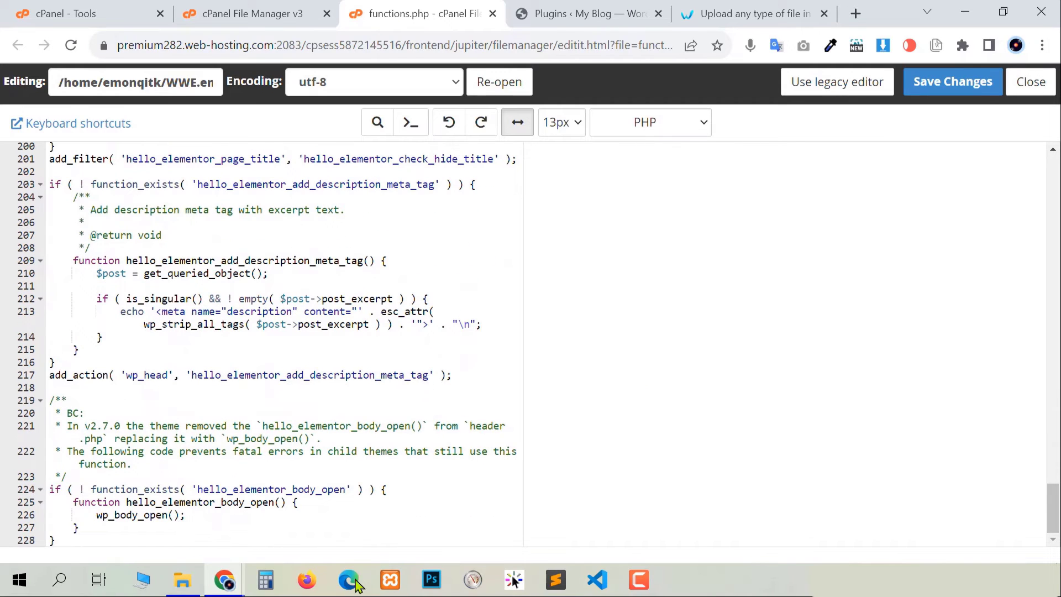
{"action": "left_click", "coordinate": [82, 539]}
{"action": "key", "text": "Return"}
{"action": "key", "text": "Return"}
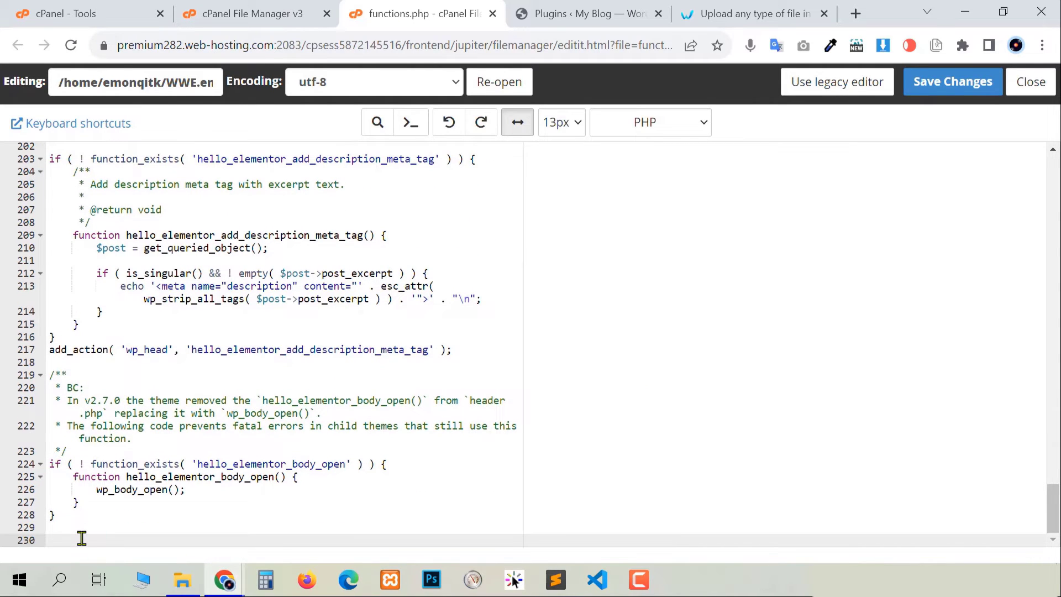
{"action": "key", "text": "ctrl+v"}
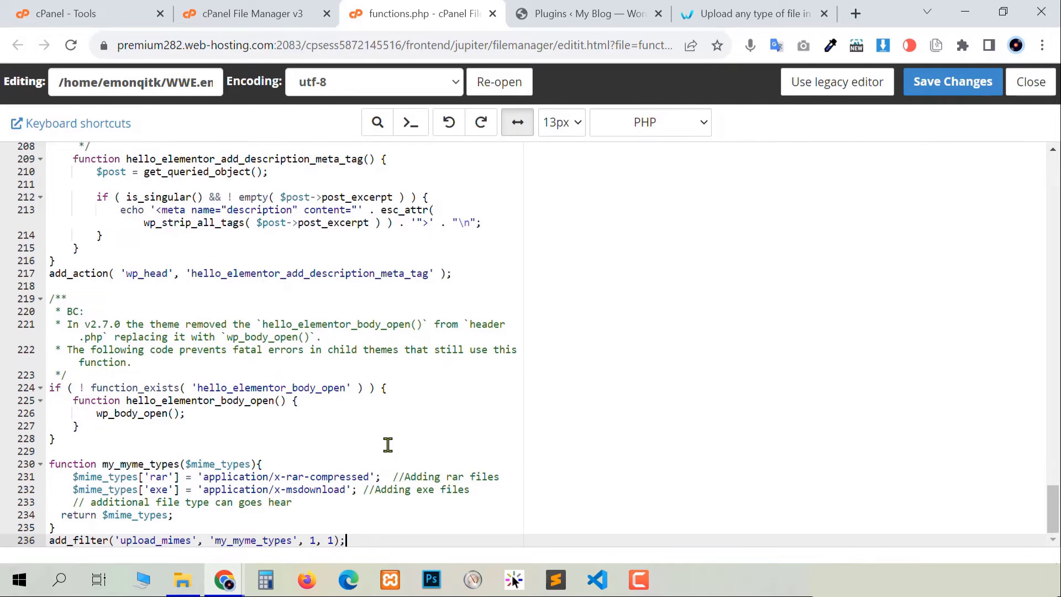
Check the rar entry's application/x-rar-compressed MIME type and save functions.php
{"action": "left_click", "coordinate": [952, 82]}
{"action": "double_click", "coordinate": [161, 477]}
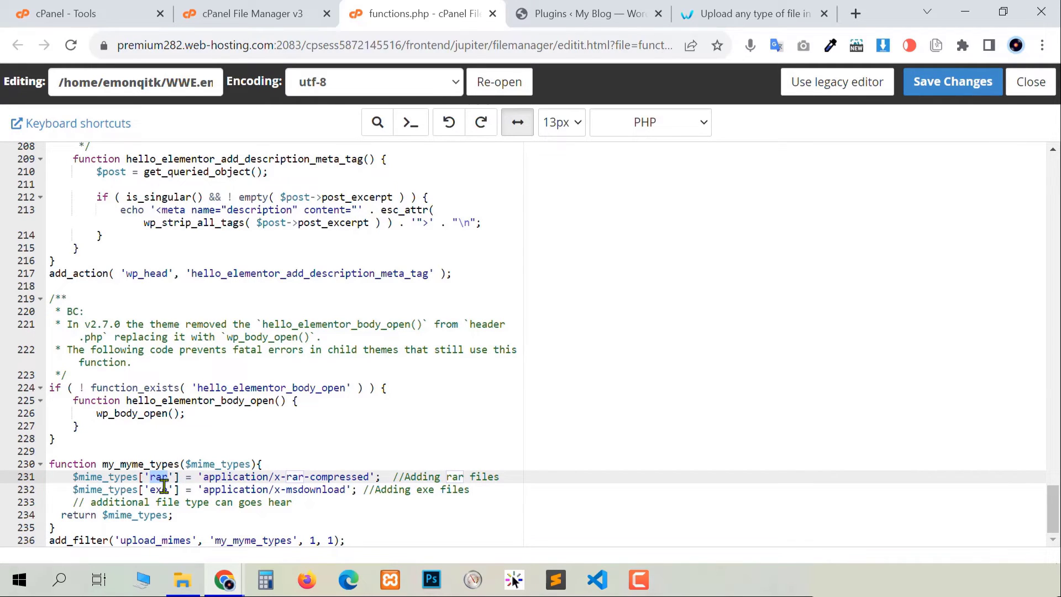
{"action": "left_click", "coordinate": [203, 477]}
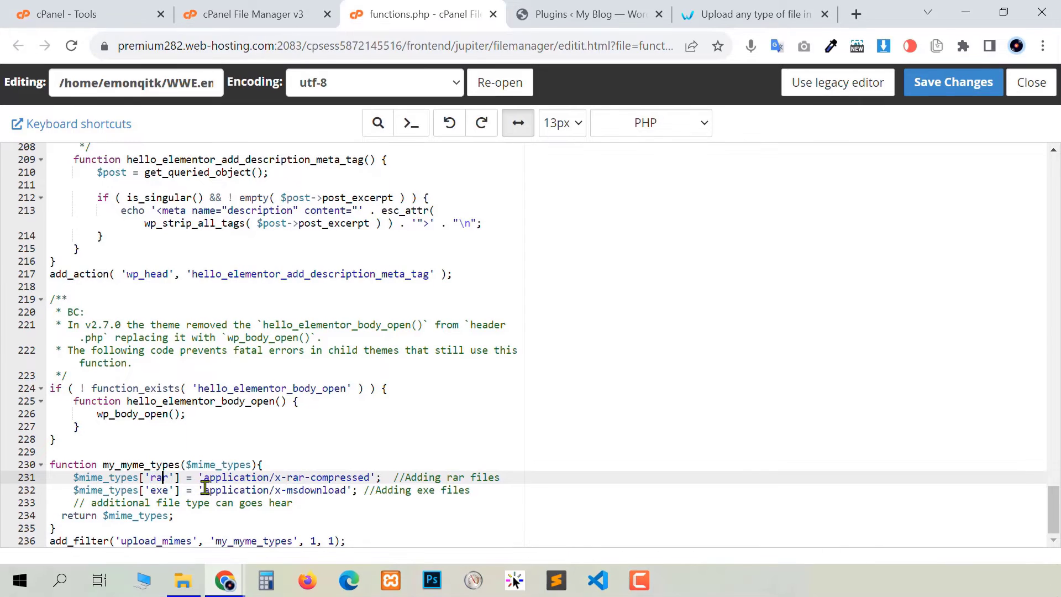
{"action": "left_click_drag", "start_coordinate": [214, 478], "coordinate": [369, 479]}
{"action": "left_click", "coordinate": [316, 479]}
{"action": "left_click", "coordinate": [954, 84]}
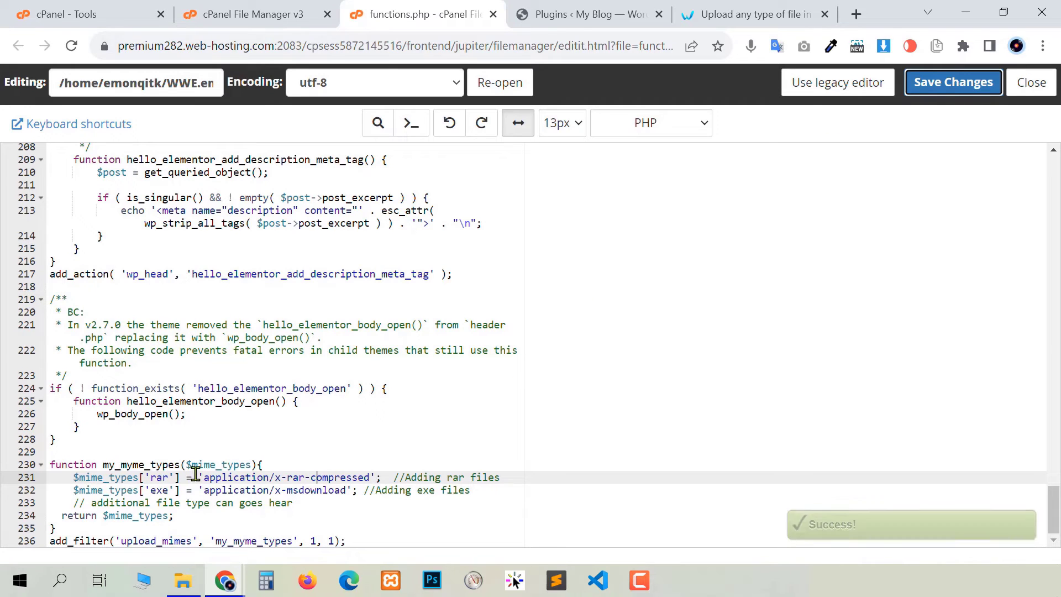
{"action": "left_click", "coordinate": [581, 14]}
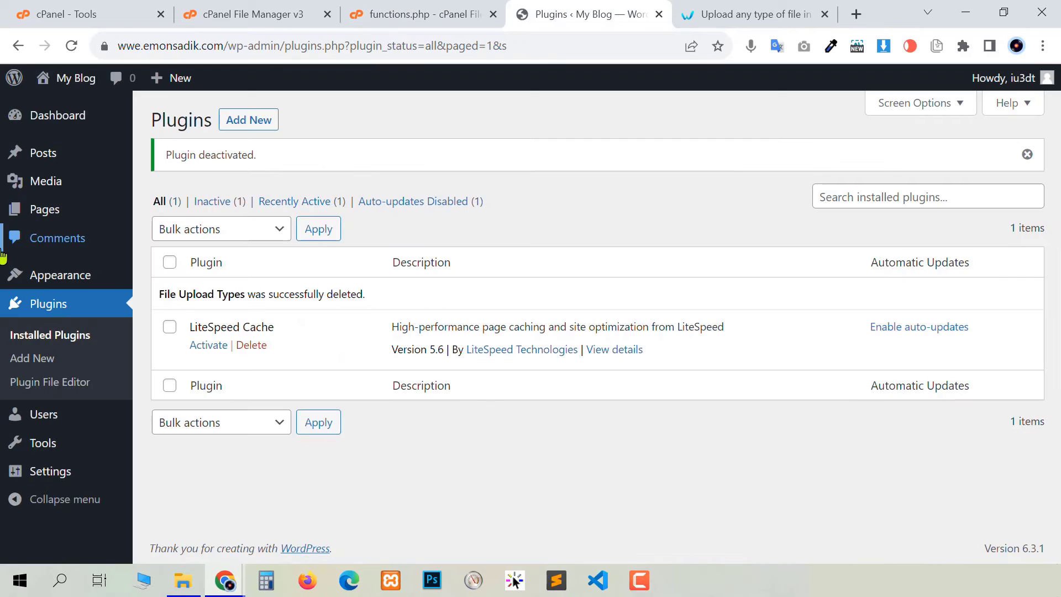
Upload This is a Photo.rar into the Media Library from the WWEngineer folder
{"action": "left_click", "coordinate": [65, 198]}
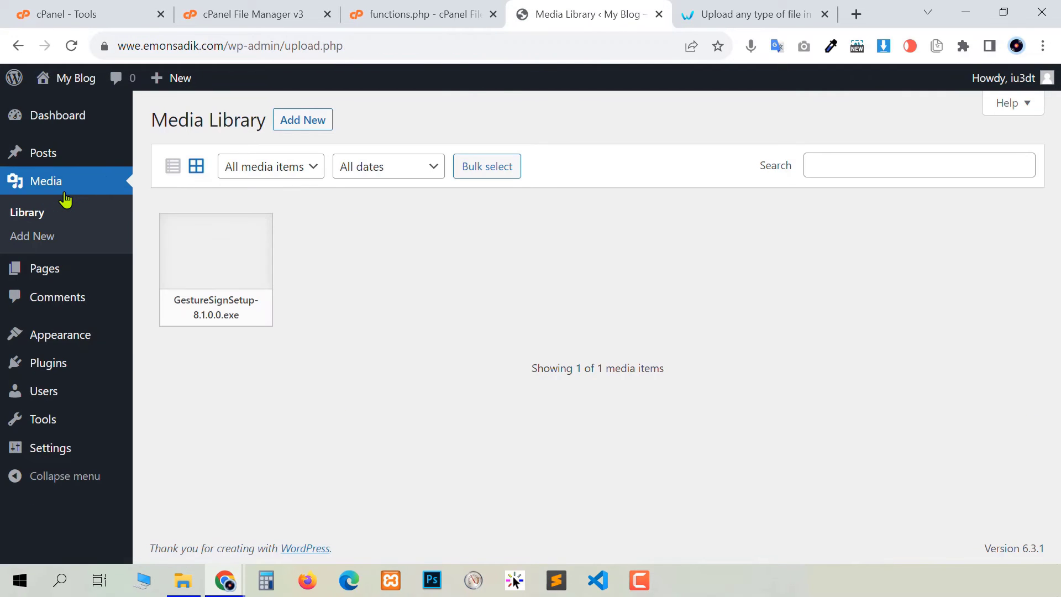
{"action": "left_click", "coordinate": [192, 581]}
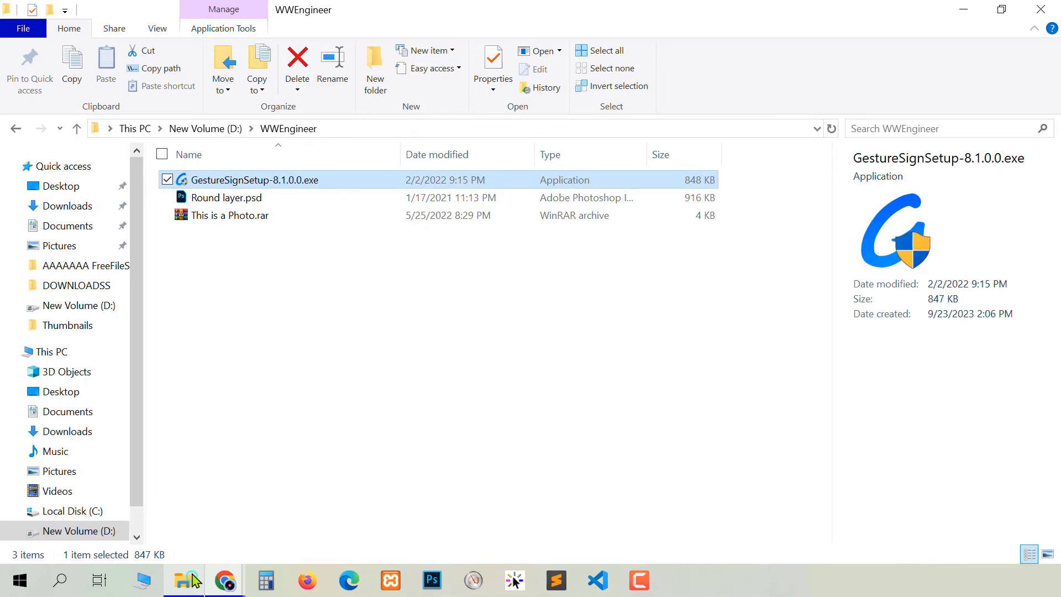
{"action": "left_click", "coordinate": [298, 219]}
{"action": "left_click_drag", "start_coordinate": [291, 218], "coordinate": [409, 325]}
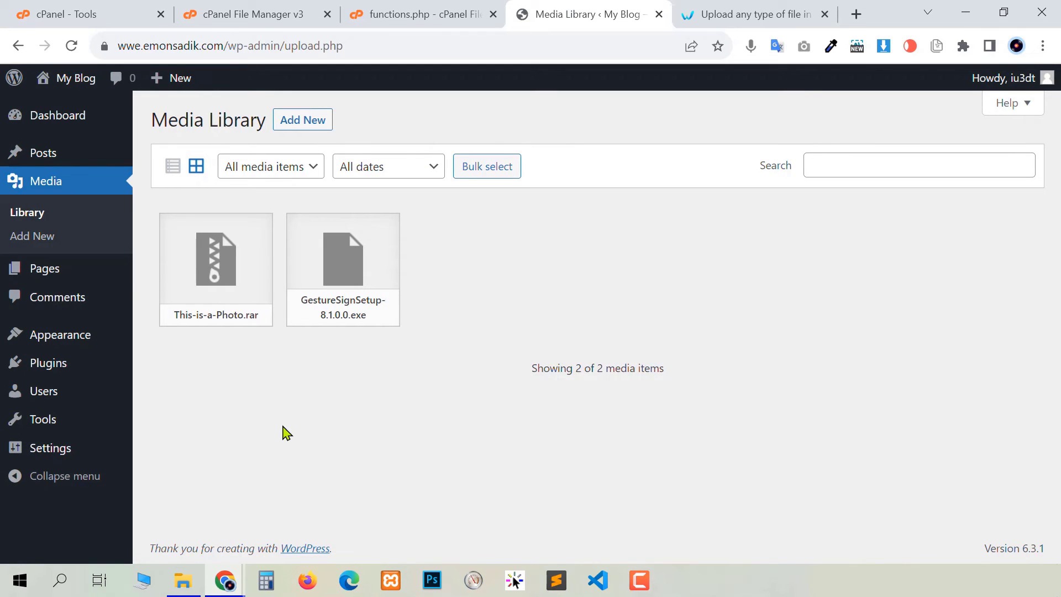
Upload Round layer.psd into the Media Library from the same folder
{"action": "left_click", "coordinate": [190, 590]}
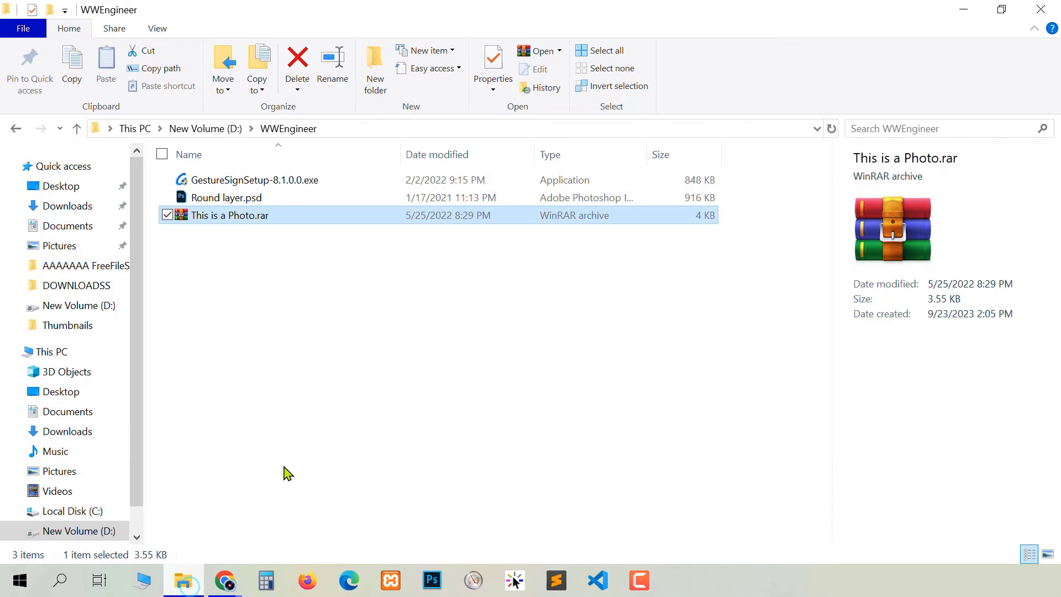
{"action": "left_click", "coordinate": [293, 200]}
{"action": "left_click_drag", "start_coordinate": [295, 203], "coordinate": [370, 434]}
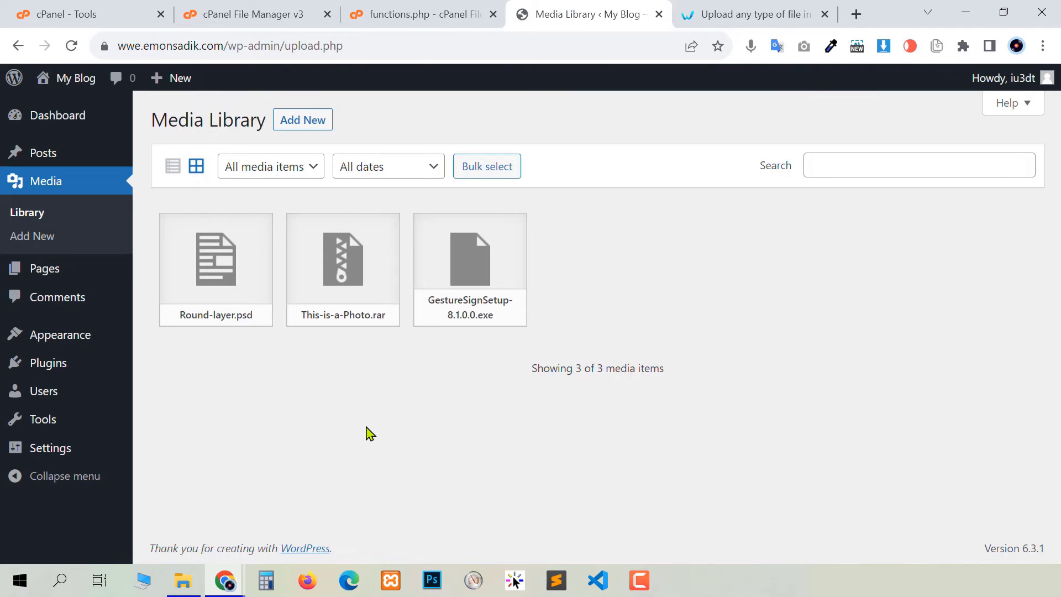
{"action": "left_click", "coordinate": [804, 8]}
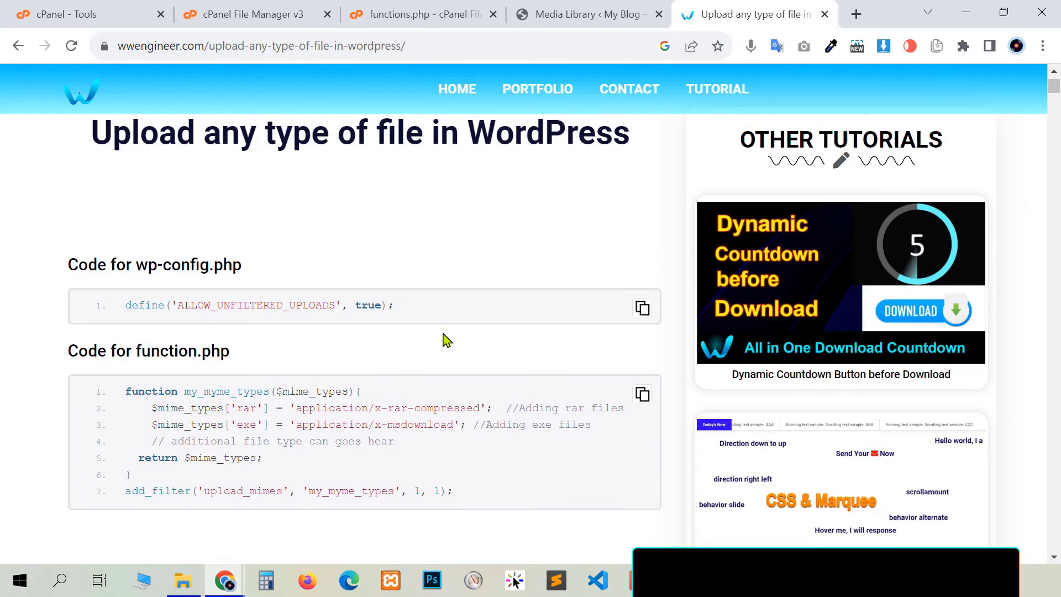
Scroll through the tutorial article's MIME-type table
{"action": "scroll", "coordinate": [483, 301], "scroll_direction": "down", "scroll_amount": 6}
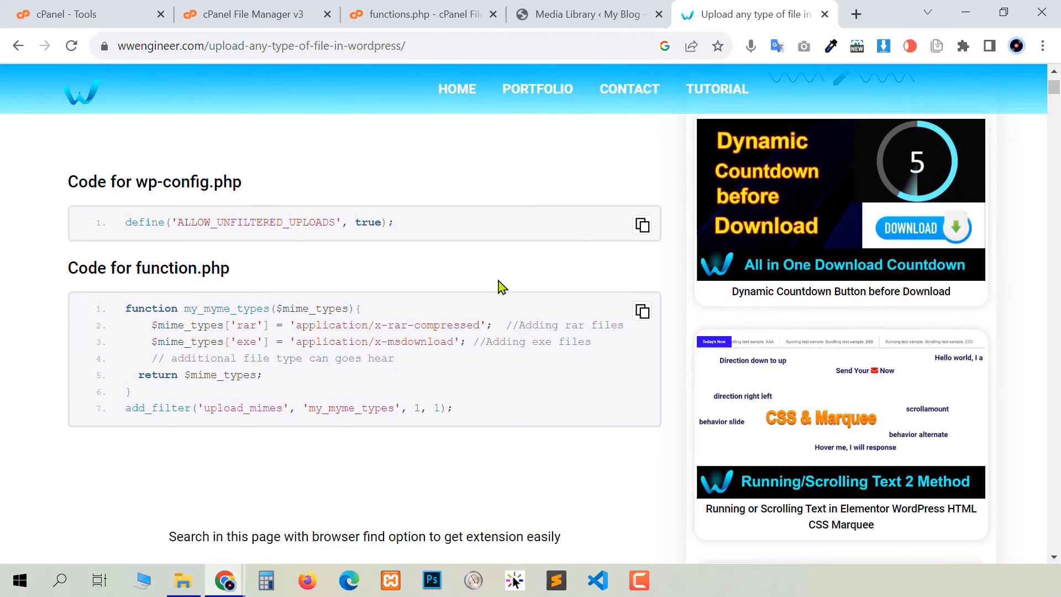
{"action": "scroll", "coordinate": [513, 268], "scroll_direction": "down", "scroll_amount": 2}
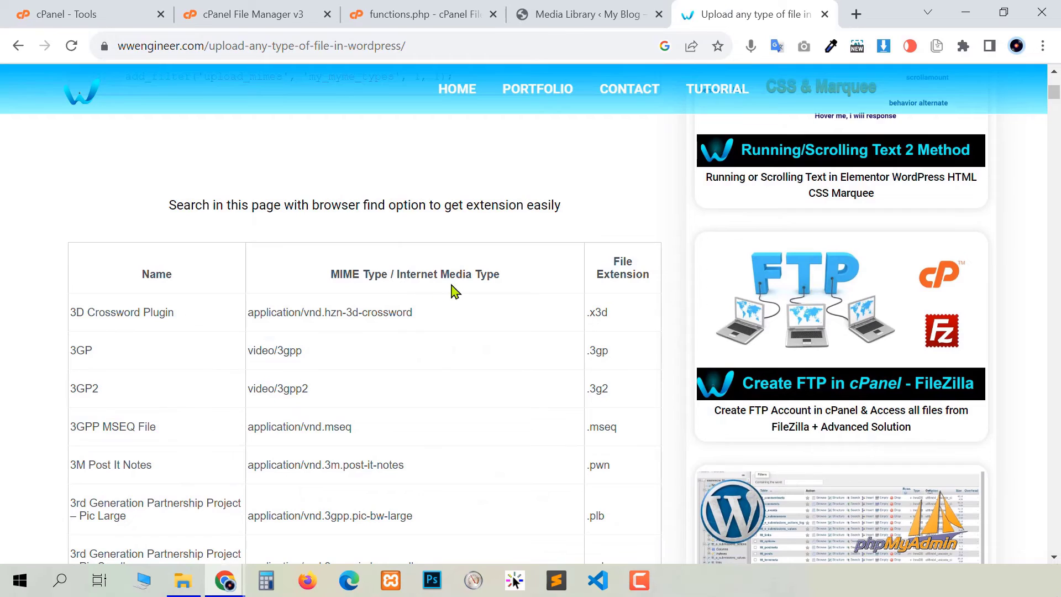
{"action": "scroll", "coordinate": [481, 281], "scroll_direction": "down", "scroll_amount": 5}
{"action": "scroll", "coordinate": [483, 282], "scroll_direction": "down", "scroll_amount": 20}
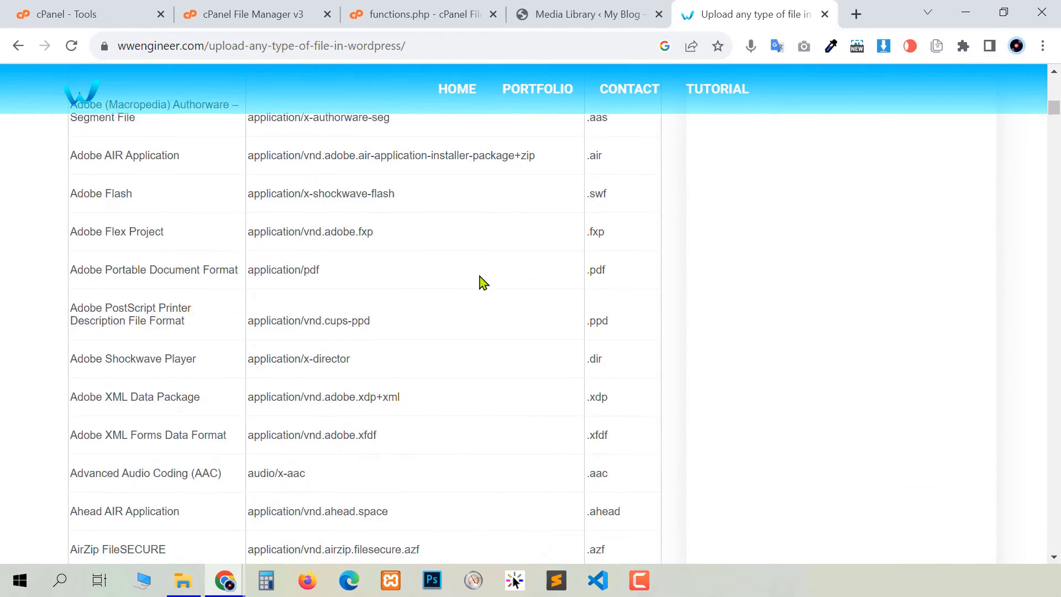
{"action": "left_click_drag", "start_coordinate": [1057, 134], "coordinate": [1060, 102]}
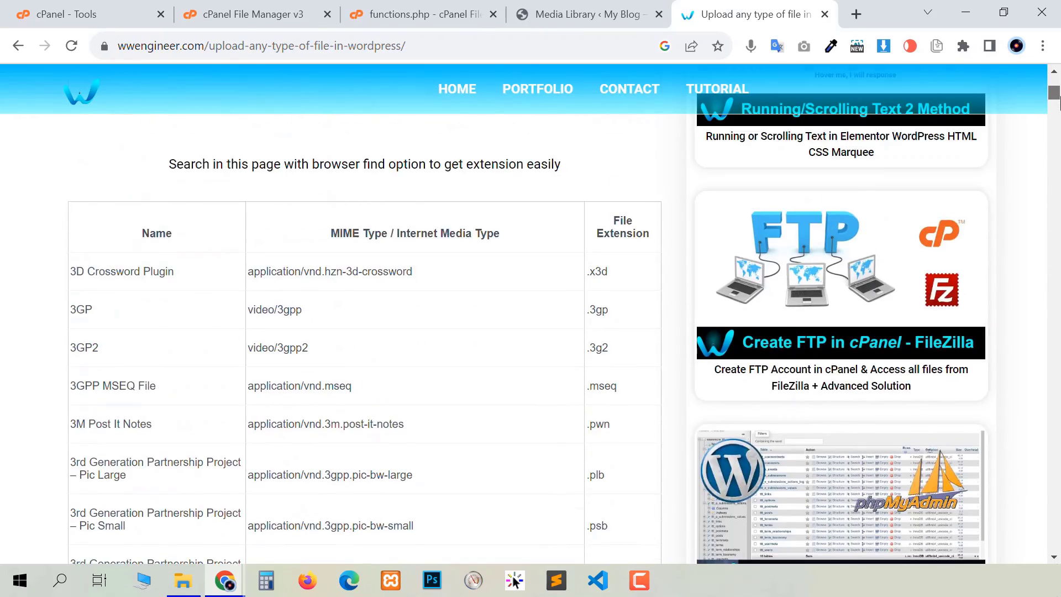
{"action": "scroll", "coordinate": [189, 344], "scroll_direction": "up", "scroll_amount": 3}
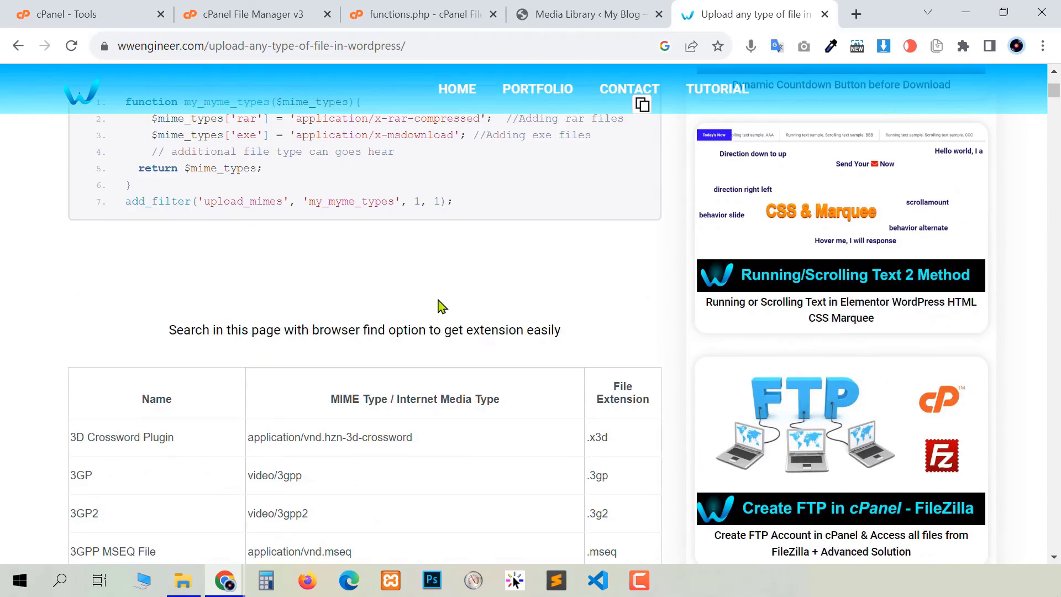
Find 'rar' on the page and step through matches to the RAR Archive row
{"action": "left_click", "coordinate": [1043, 46]}
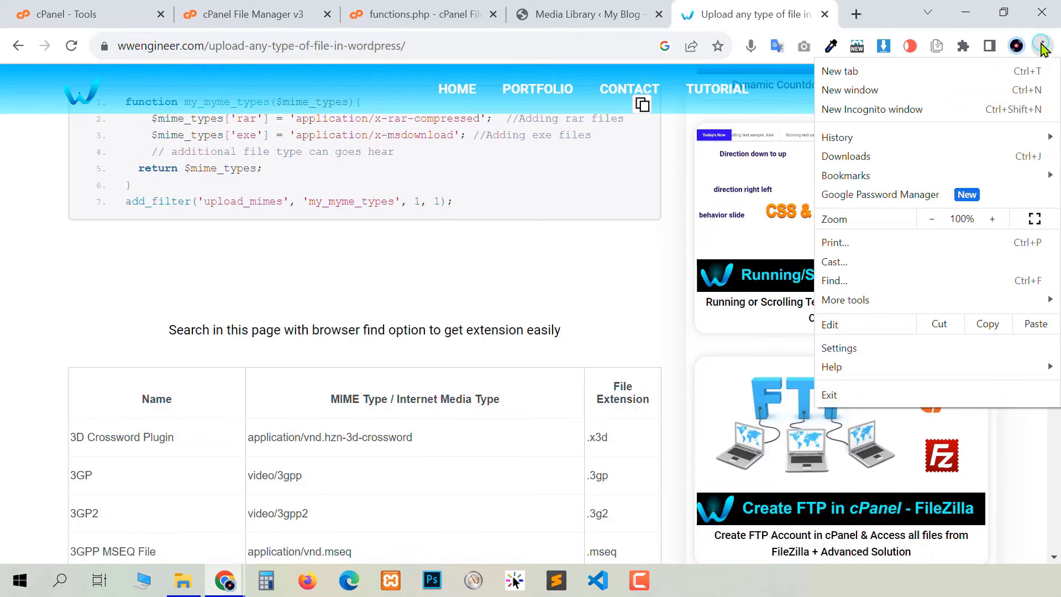
{"action": "left_click", "coordinate": [881, 286]}
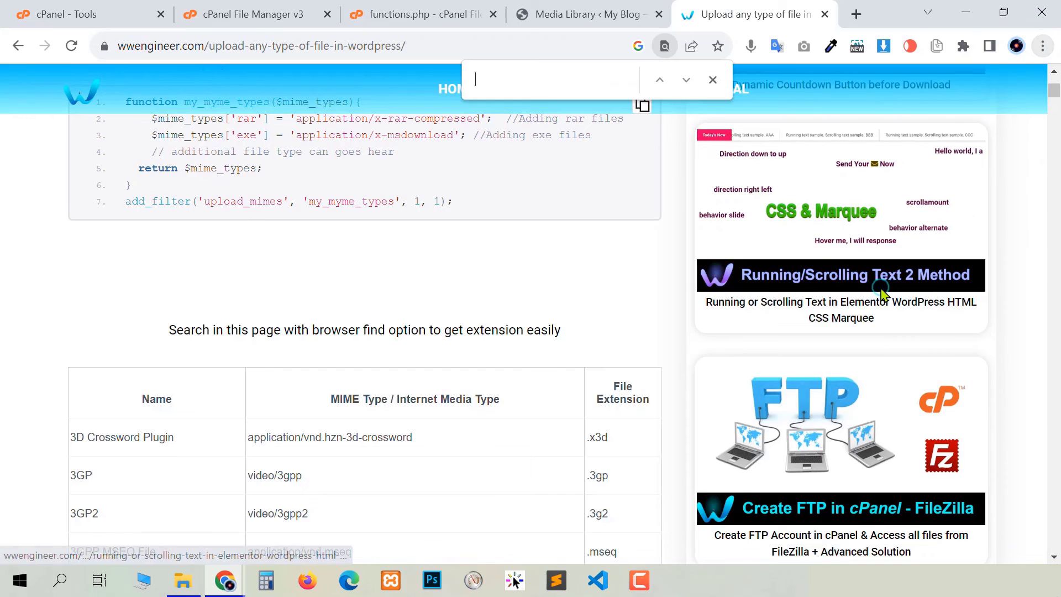
{"action": "left_click", "coordinate": [550, 84]}
{"action": "type", "text": "rar"}
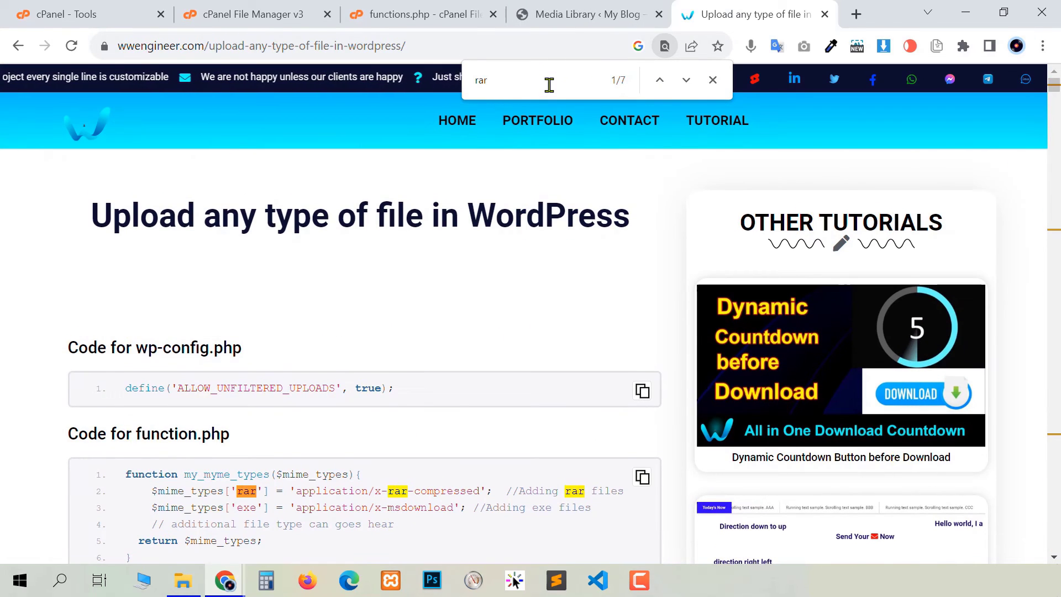
{"action": "left_click", "coordinate": [687, 80]}
{"action": "left_click", "coordinate": [687, 81]}
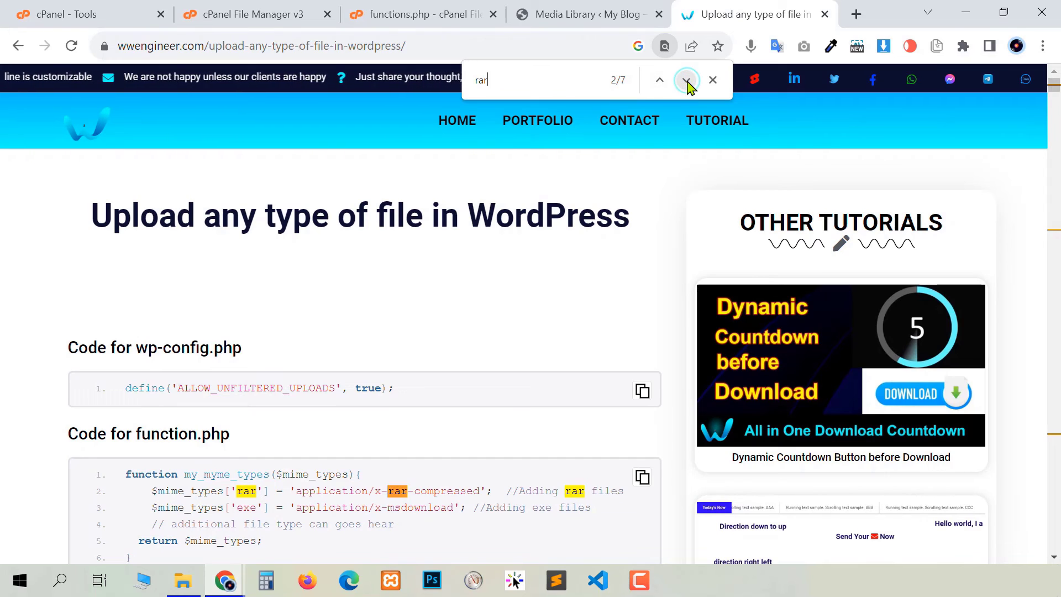
{"action": "left_click", "coordinate": [686, 80]}
{"action": "left_click", "coordinate": [686, 80]}
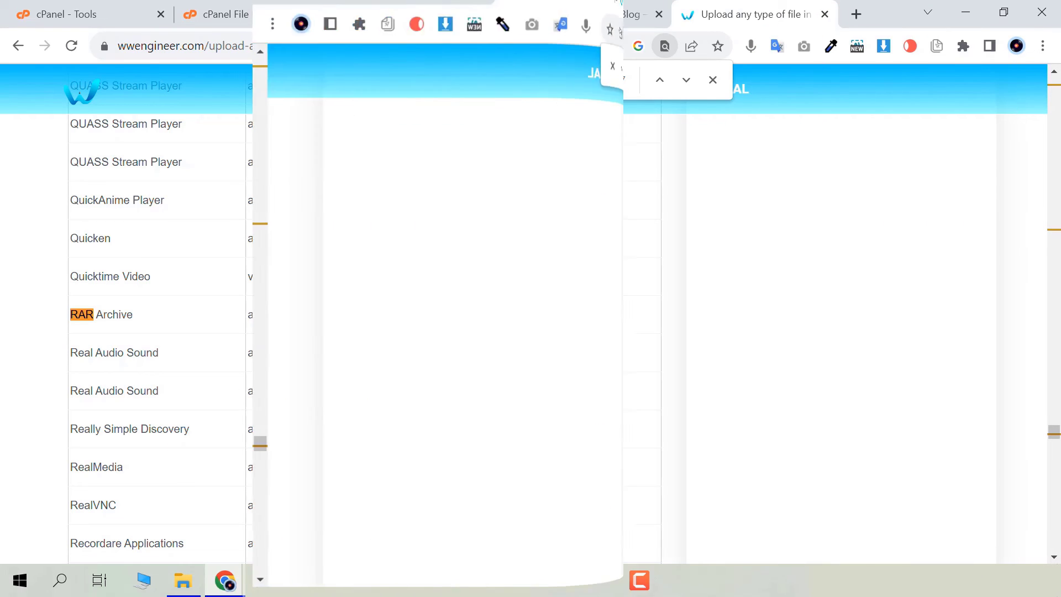
Switch to the Media Library tab showing Round-layer.psd, This-is-a-Photo.rar and GestureSignSetup-8.1.0.0.exe
{"action": "left_click", "coordinate": [625, 6]}
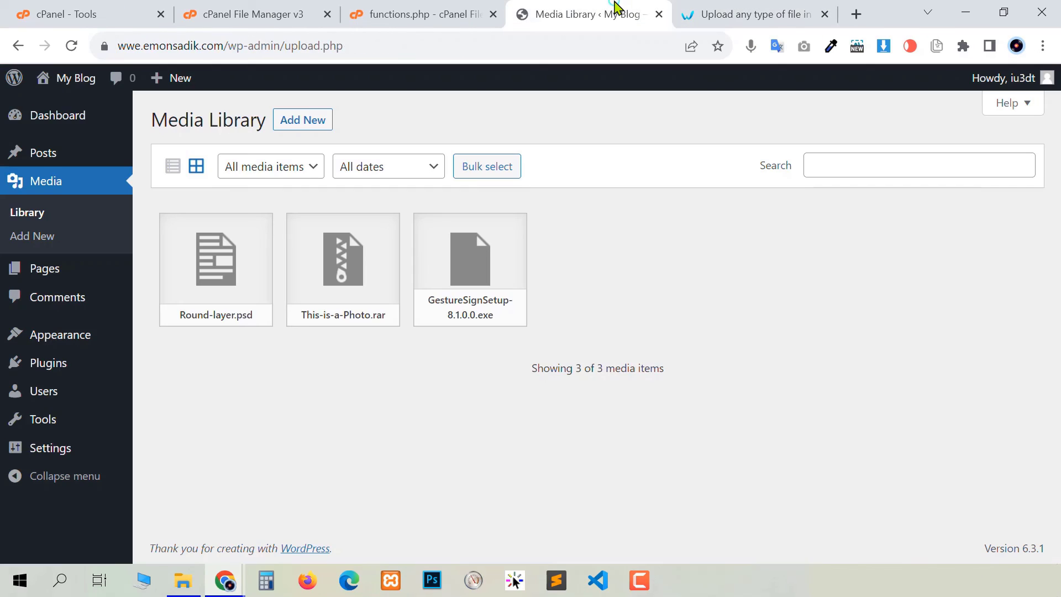